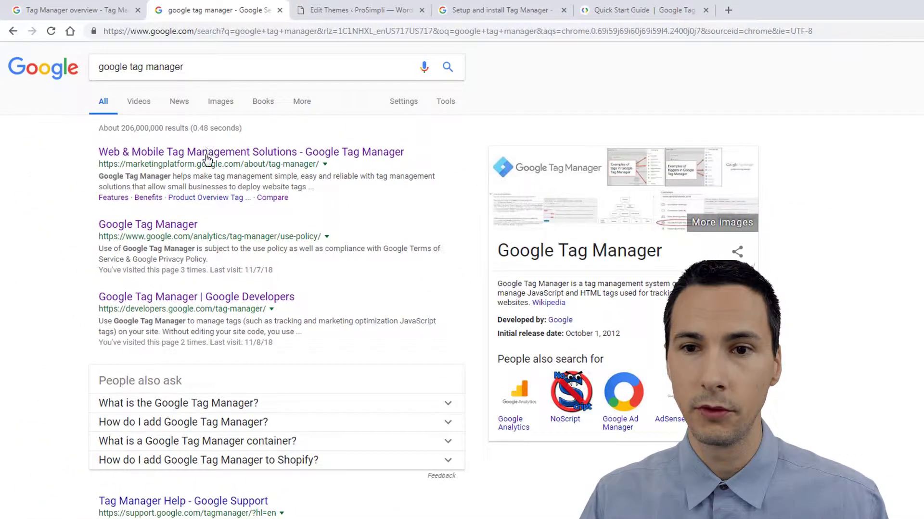
Step: Open the Google Tag Manager page from the search results and sign in to Tag Manager
left_click(182, 224)
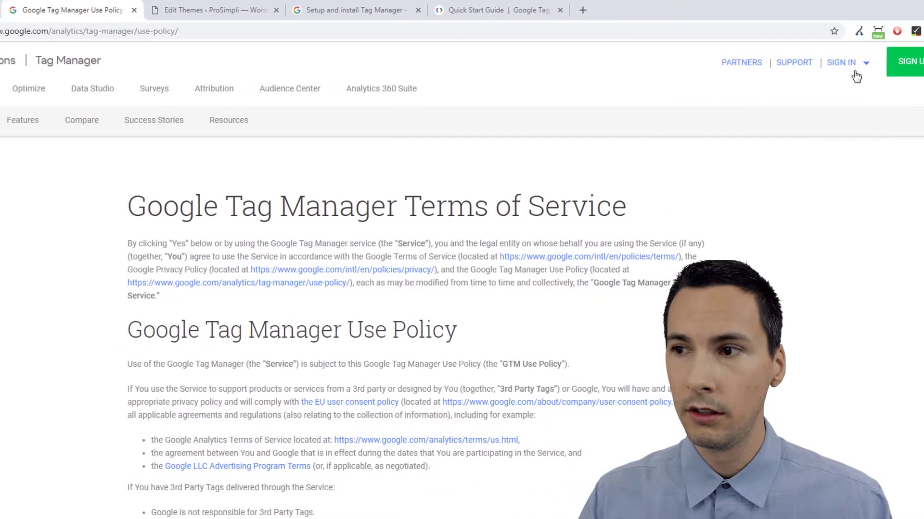
left_click(856, 74)
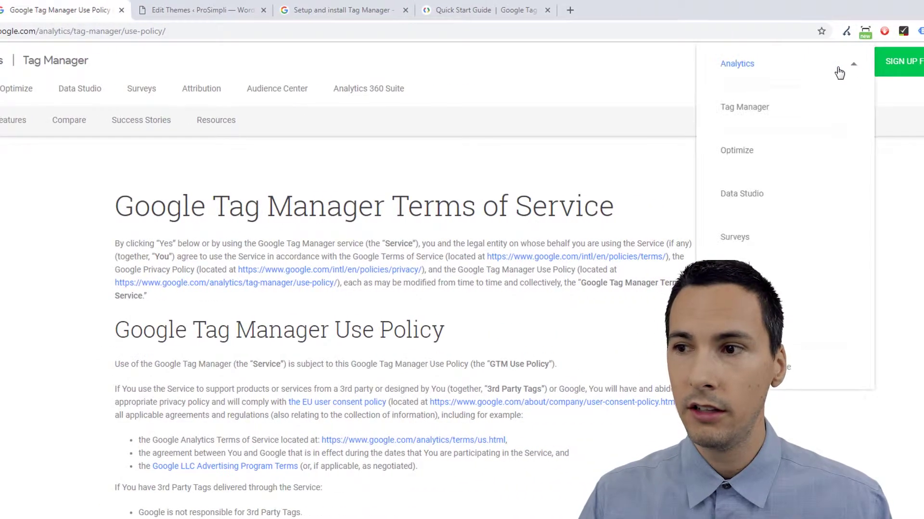
left_click(767, 108)
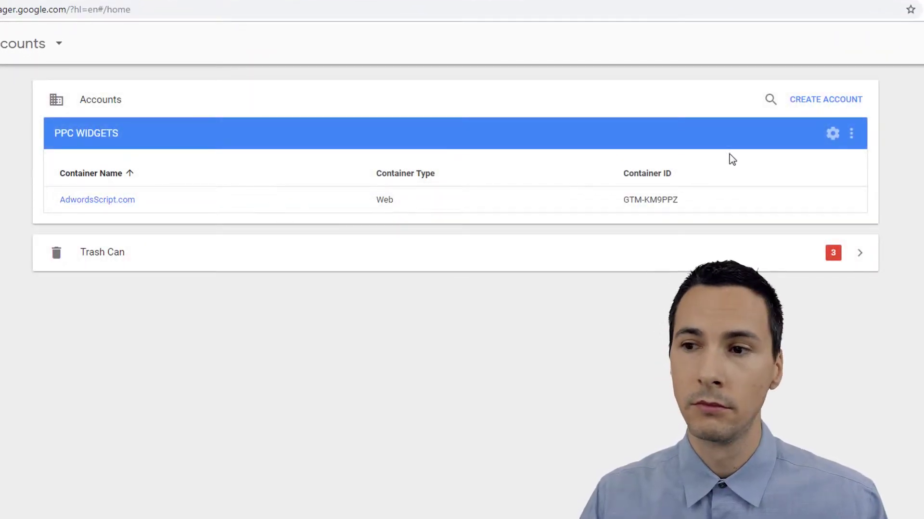
Step: Start a new Tag Manager account named ProSimpli and continue to the container setup
left_click(822, 104)
left_click(198, 211)
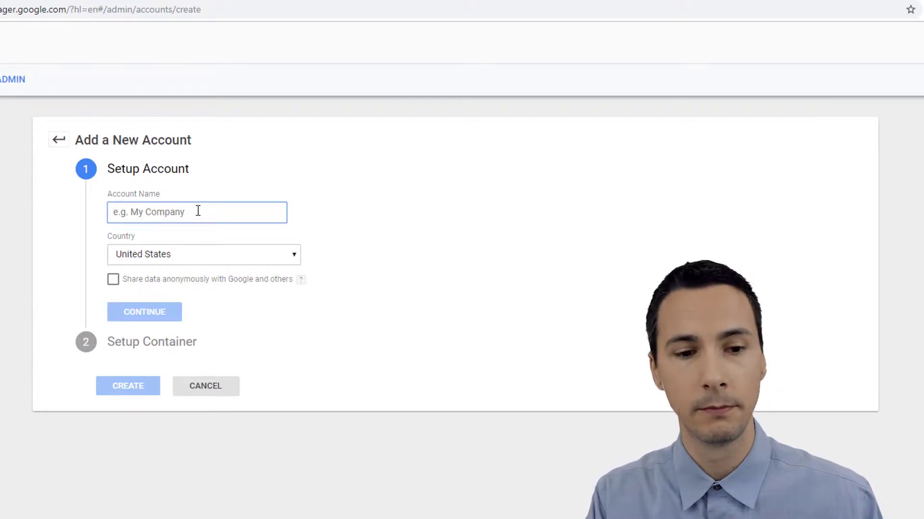
type("ProSimpli")
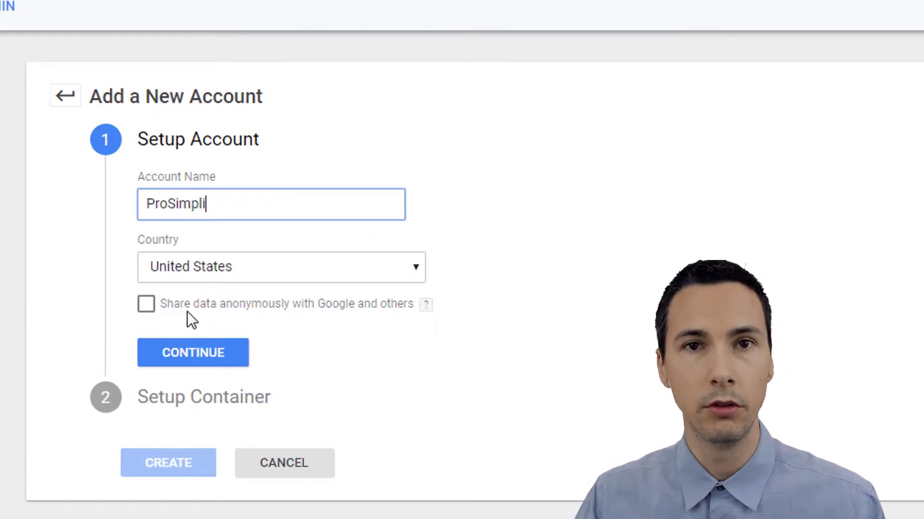
left_click(187, 364)
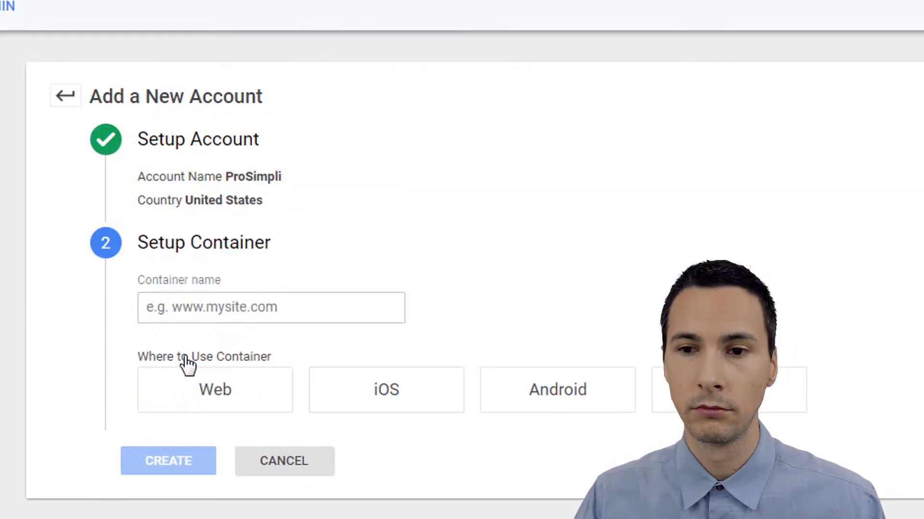
Step: Name the container prosimpli.com, set it for Web use, and create it
left_click(214, 313)
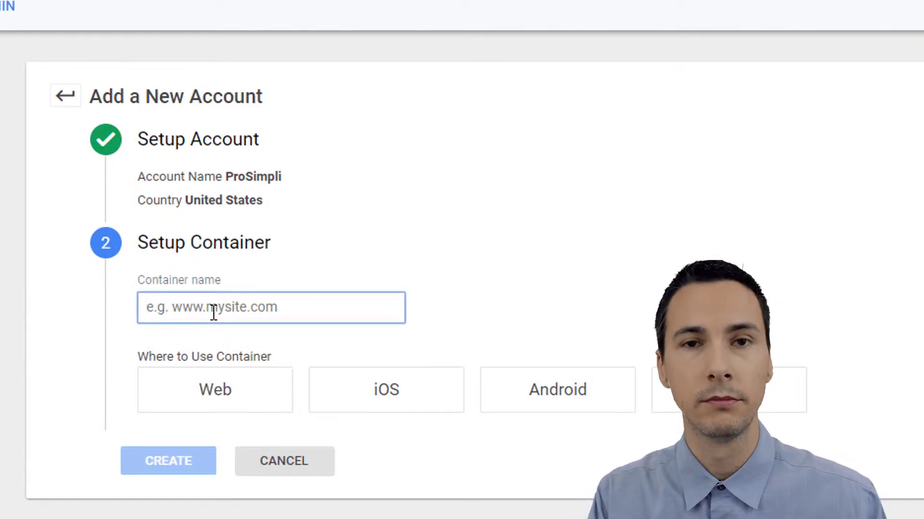
type("prosimpli.com")
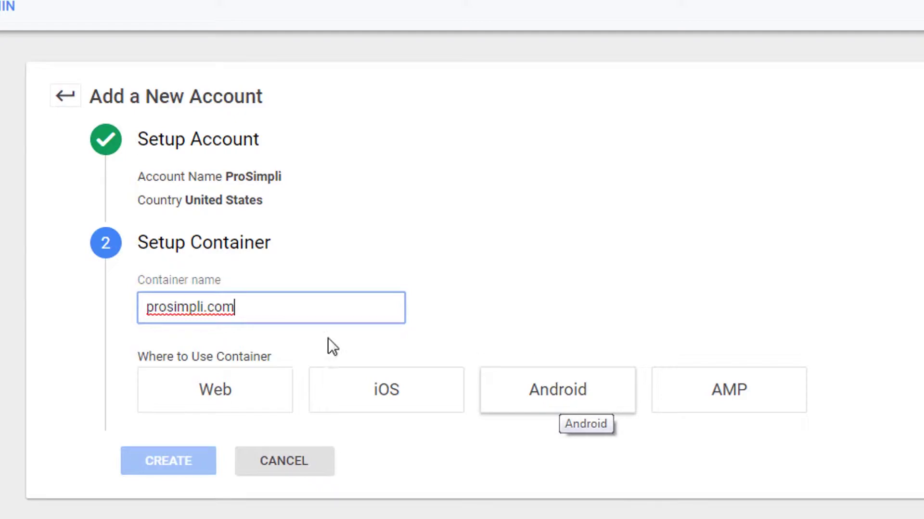
left_click(207, 393)
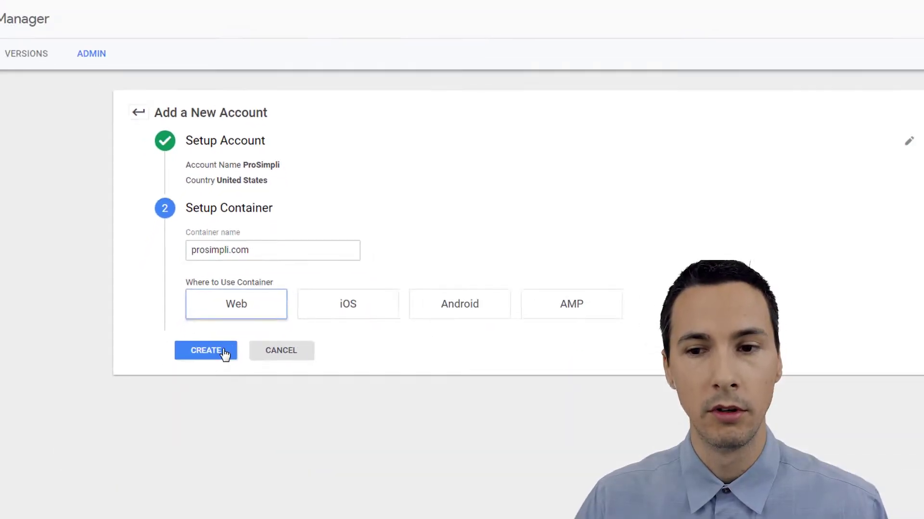
left_click(180, 461)
Step: Accept the Data Processing Terms required by GDPR and agree to the Tag Manager terms of service
scroll(318, 269, "down", 1)
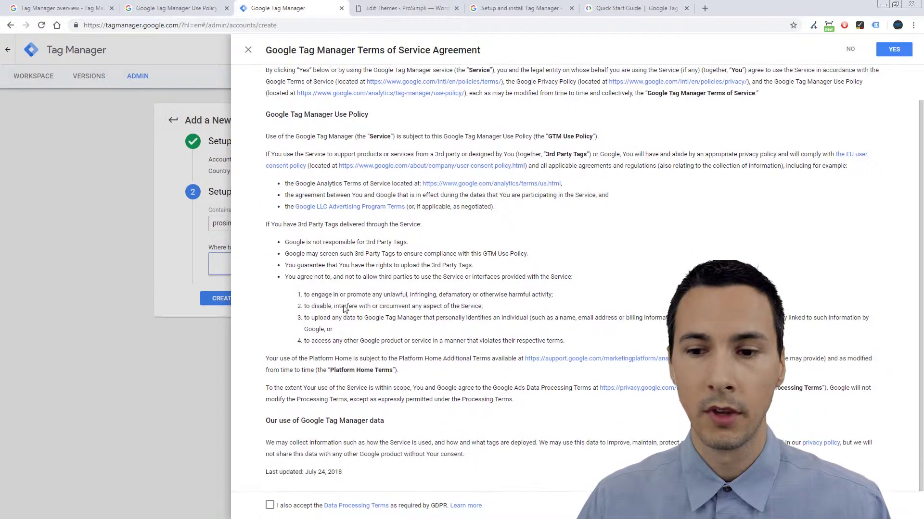
left_click(271, 506)
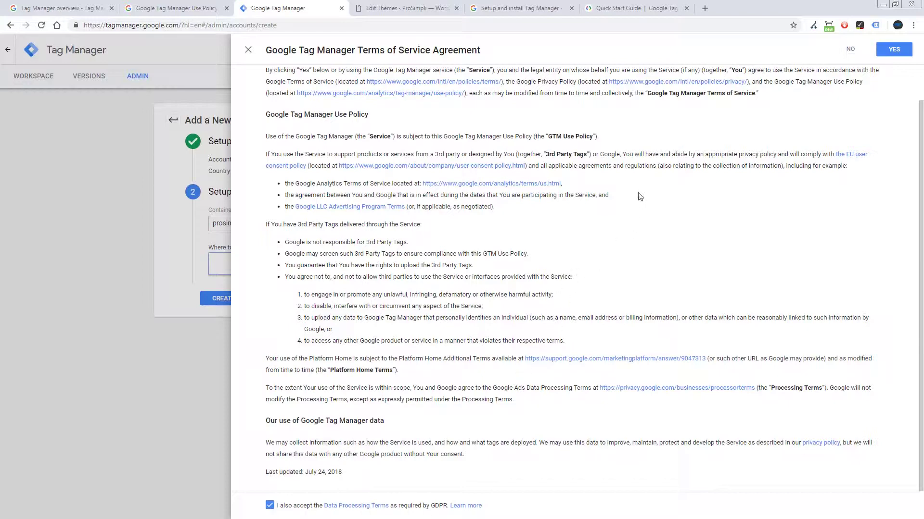
left_click(894, 50)
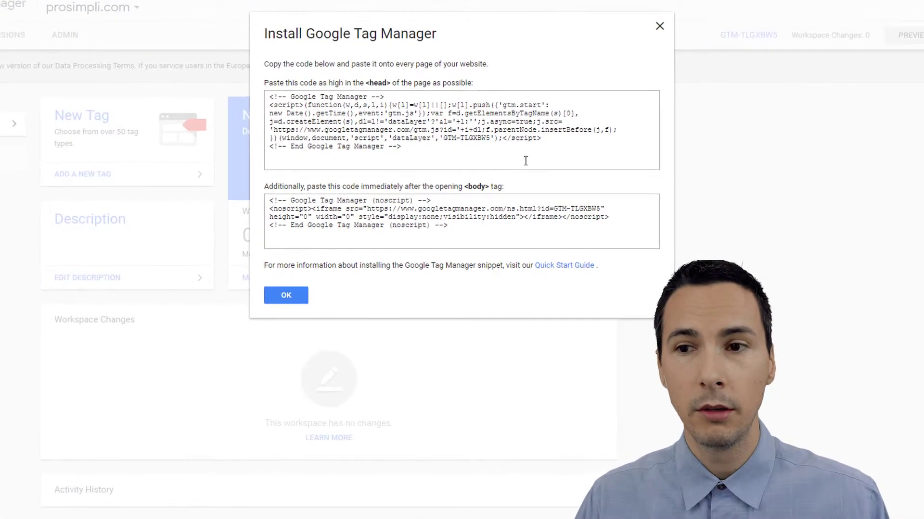
Step: Switch to the HTML skeleton in Notepad and examine its opening and closing head and body tags
left_click(441, 147)
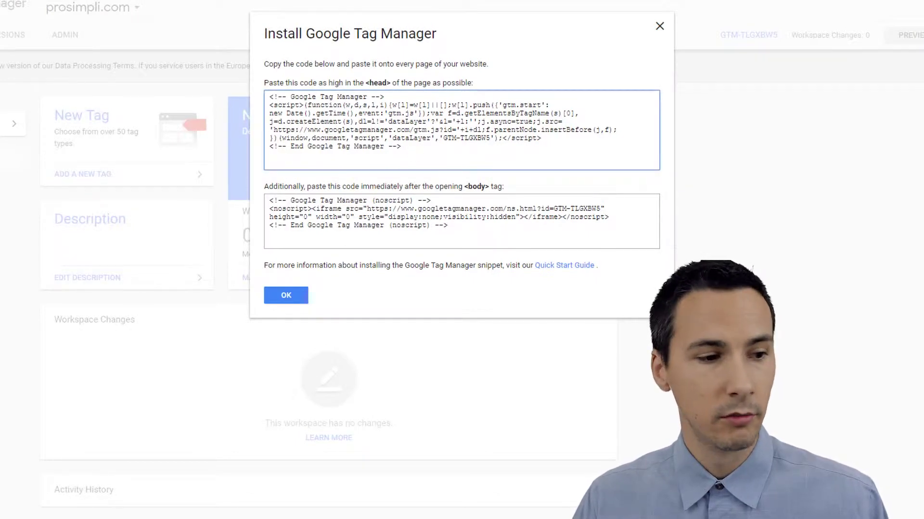
key("alt+Tab")
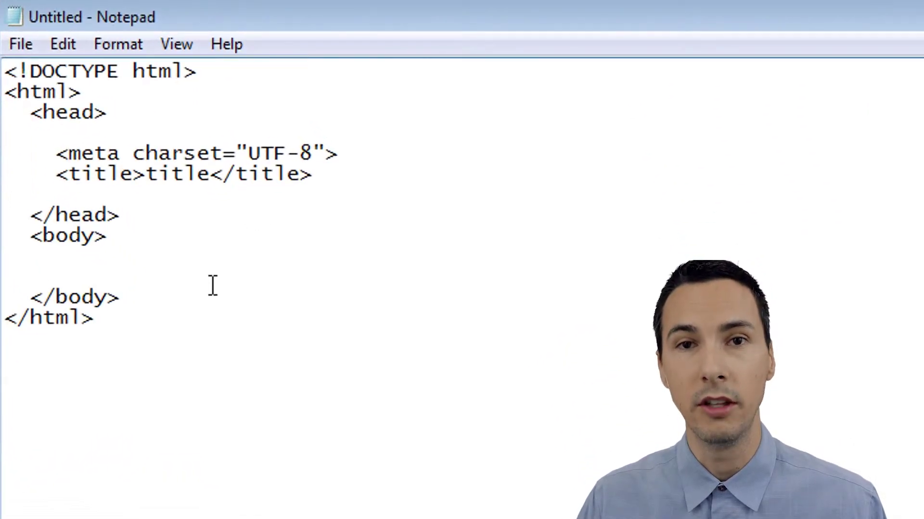
left_click_drag(204, 346, 4, 71)
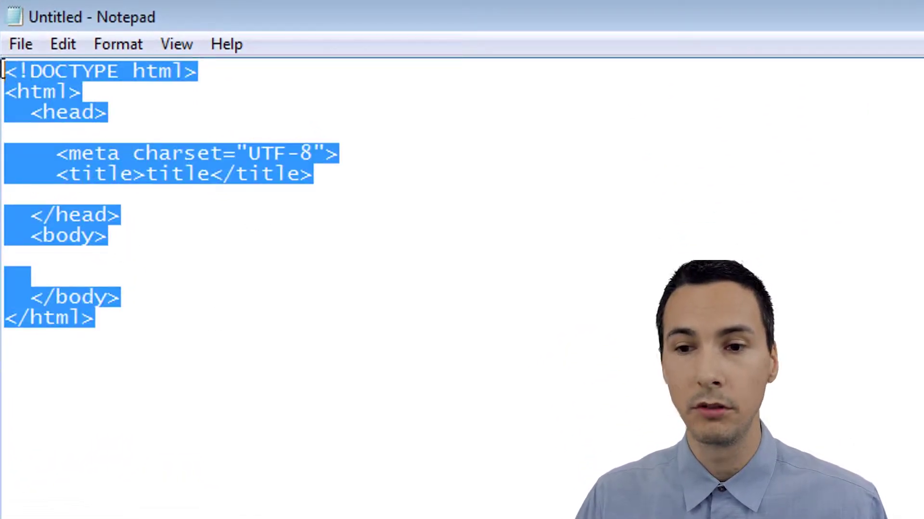
left_click(220, 178)
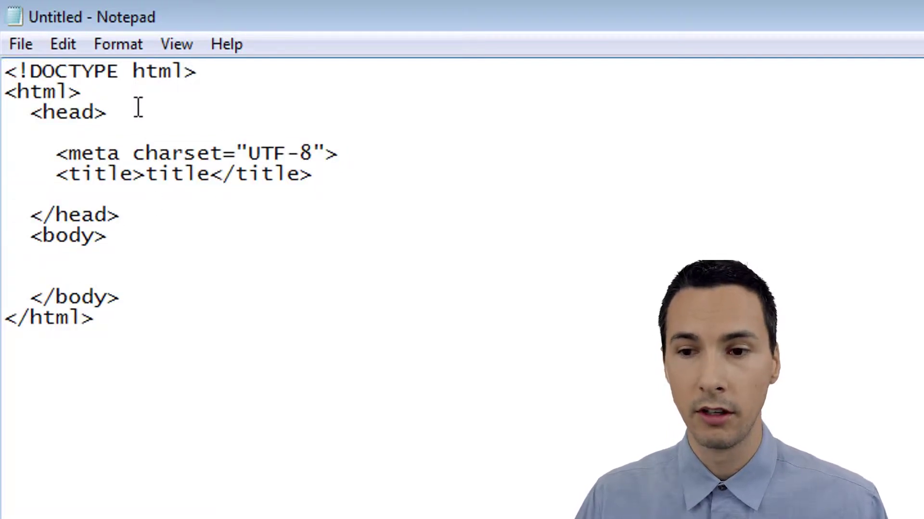
left_click_drag(108, 110, 32, 122)
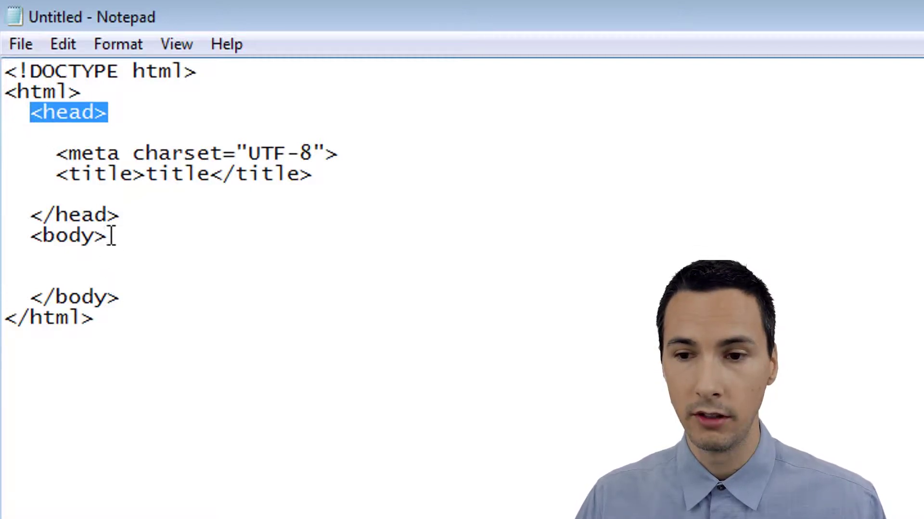
left_click_drag(111, 236, 29, 235)
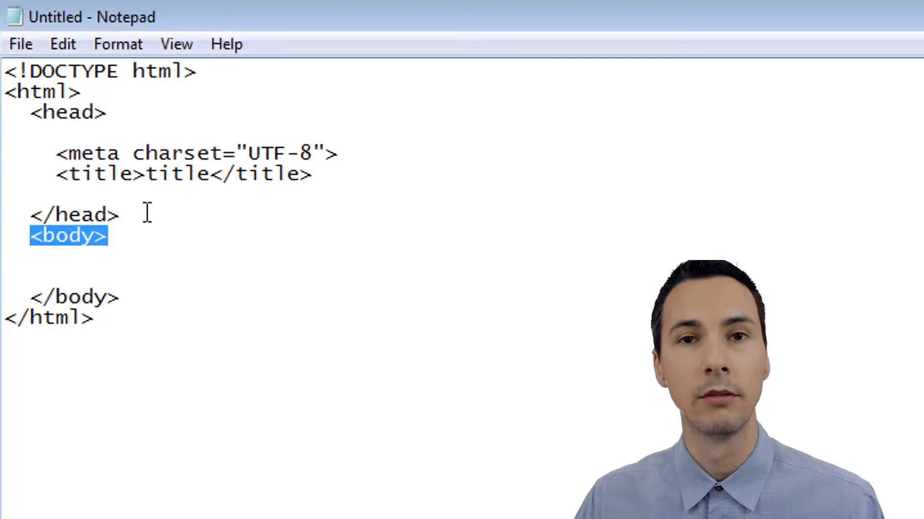
left_click_drag(107, 113, 28, 113)
left_click(102, 114)
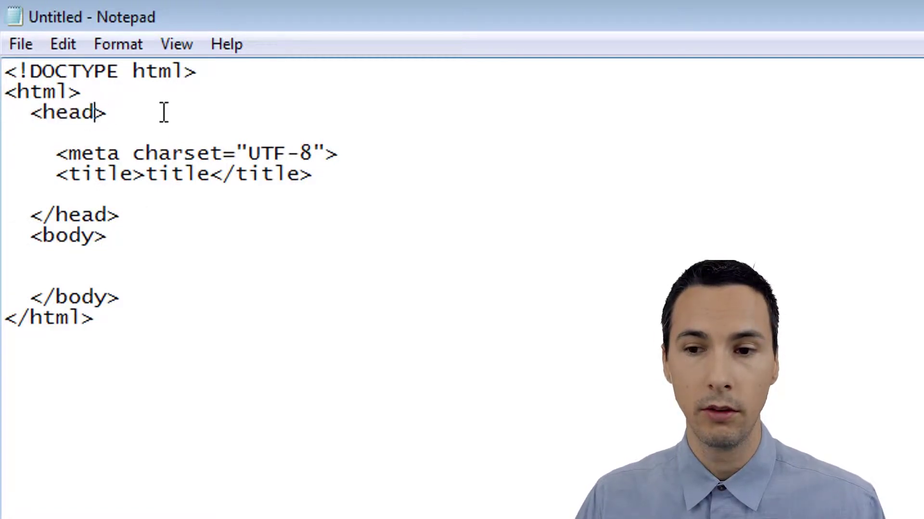
left_click_drag(113, 113, 29, 113)
left_click_drag(128, 218, 44, 215)
left_click(56, 214)
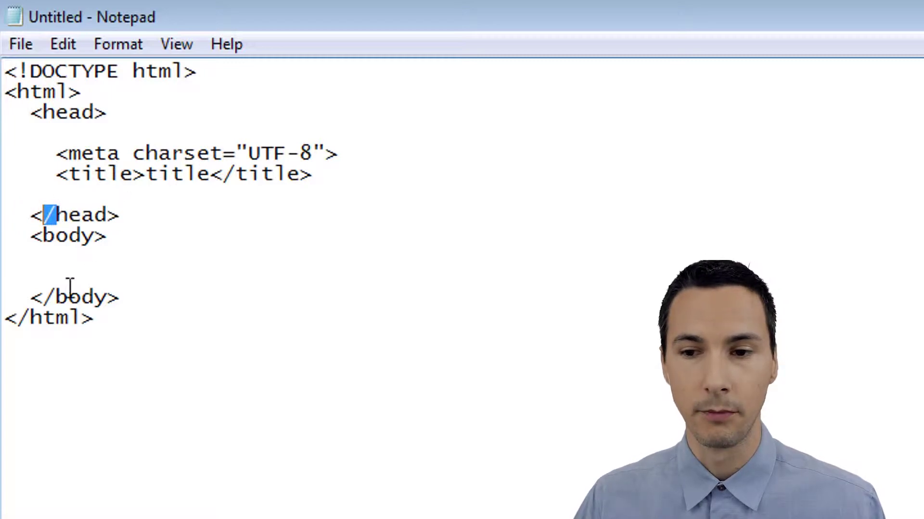
left_click_drag(56, 301, 44, 298)
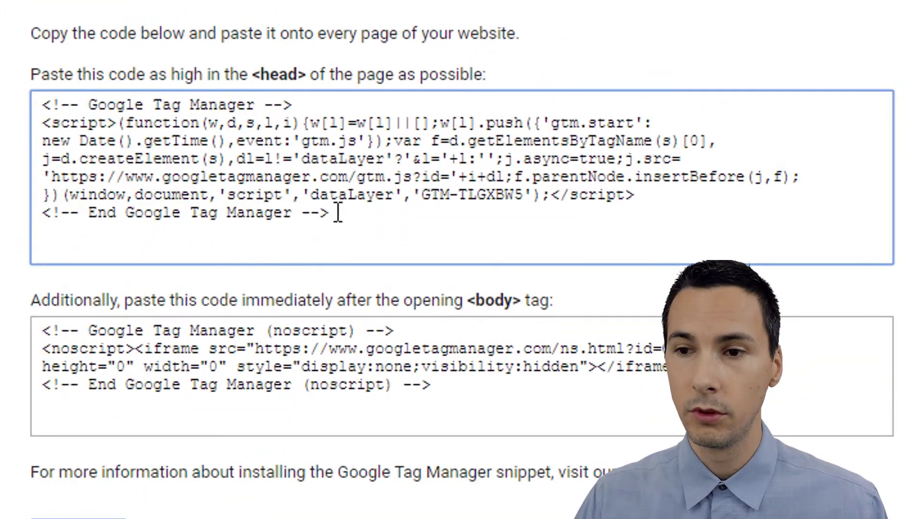
Step: Copy the Tag Manager head snippet and paste it directly below the opening <head> tag in the Notepad page
left_click(343, 214)
key("ctrl+c")
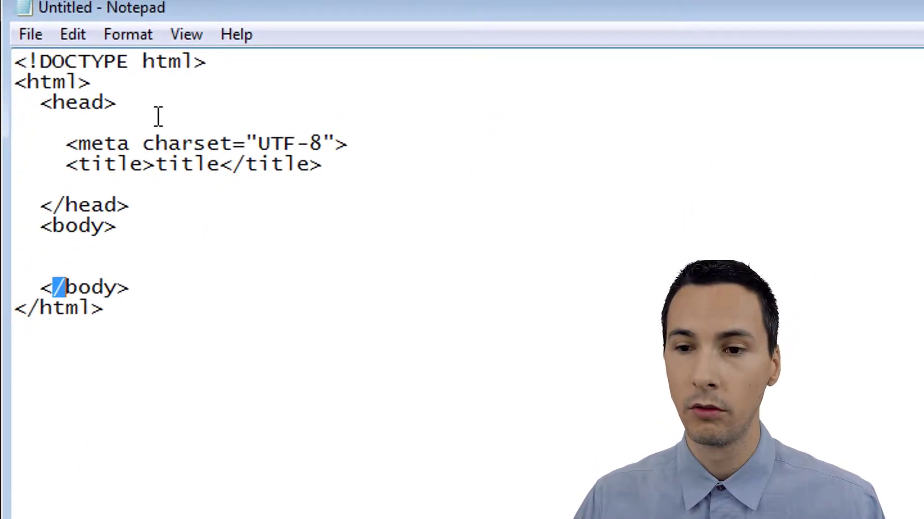
left_click(158, 116)
key("Tab")
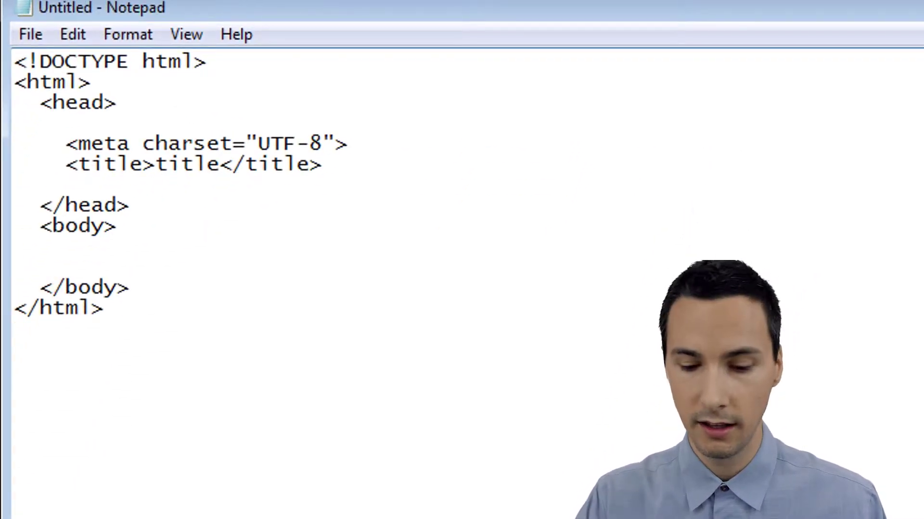
key("ctrl+v")
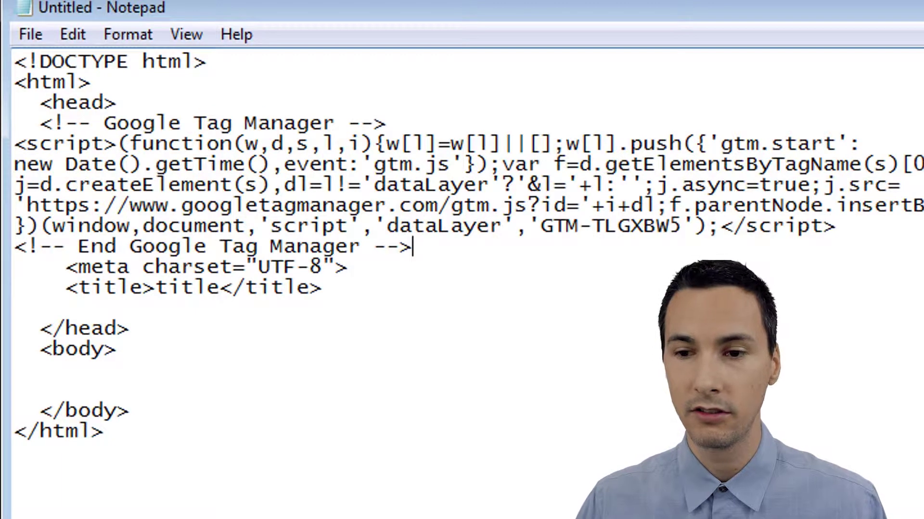
Step: Copy the Tag Manager noscript snippet and paste it on a new line after the opening <body> tag in Notepad
key("alt+Tab")
left_click(392, 84)
key("ctrl+c")
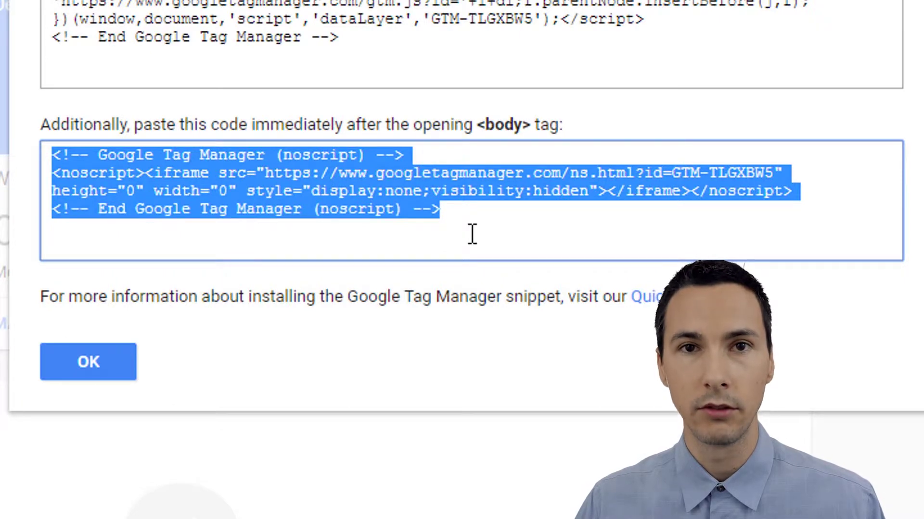
key("alt+Tab")
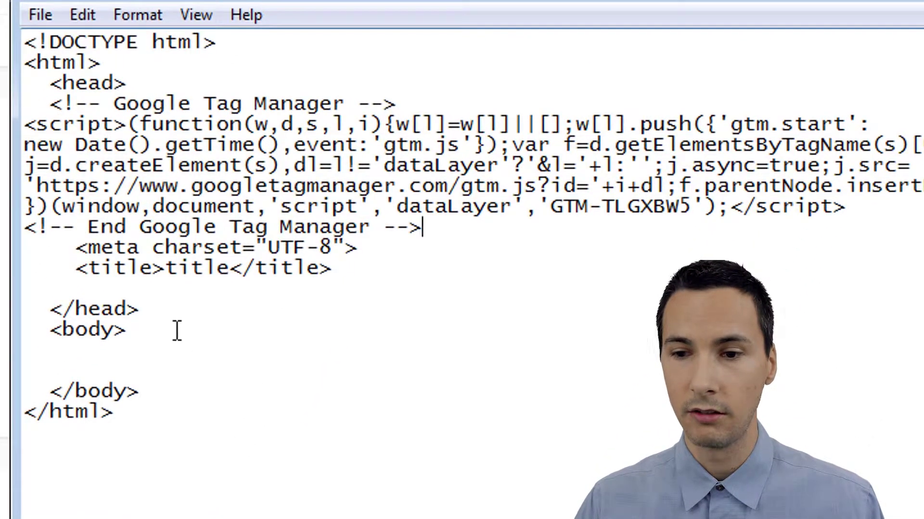
left_click(176, 331)
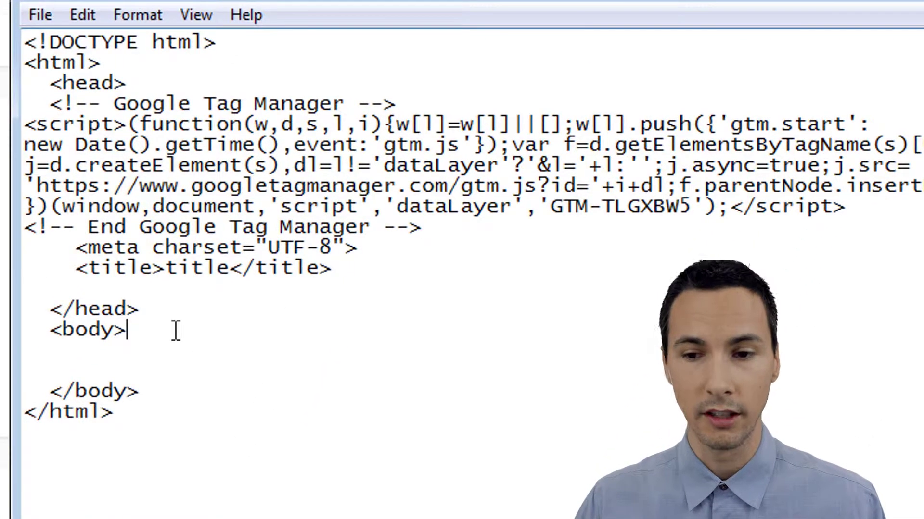
key("Return")
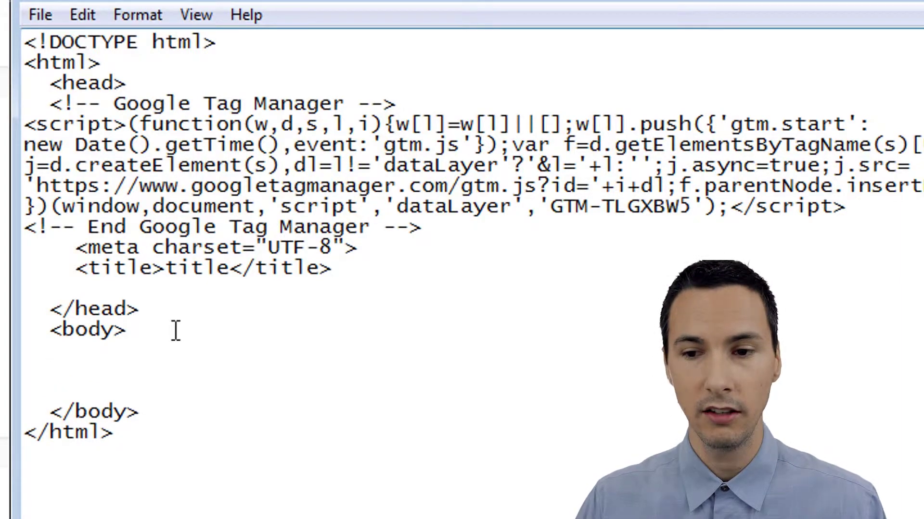
key("ctrl+v")
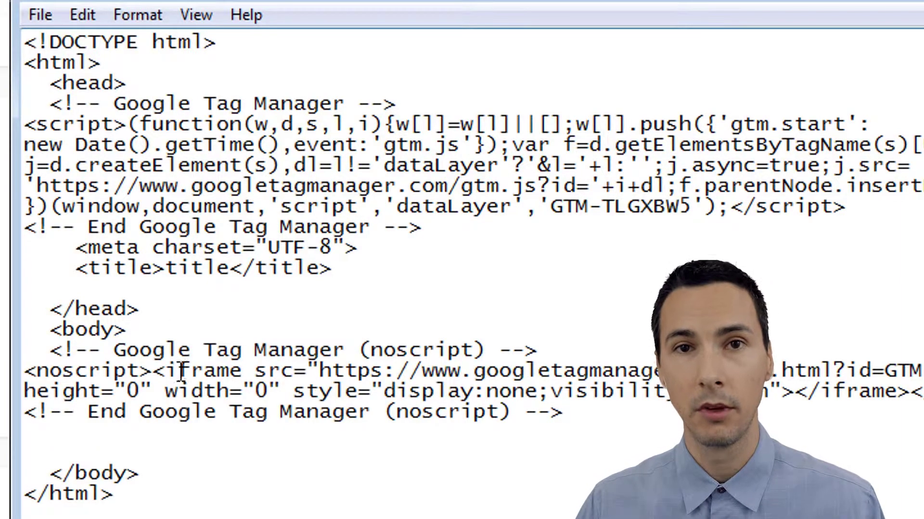
left_click(574, 413)
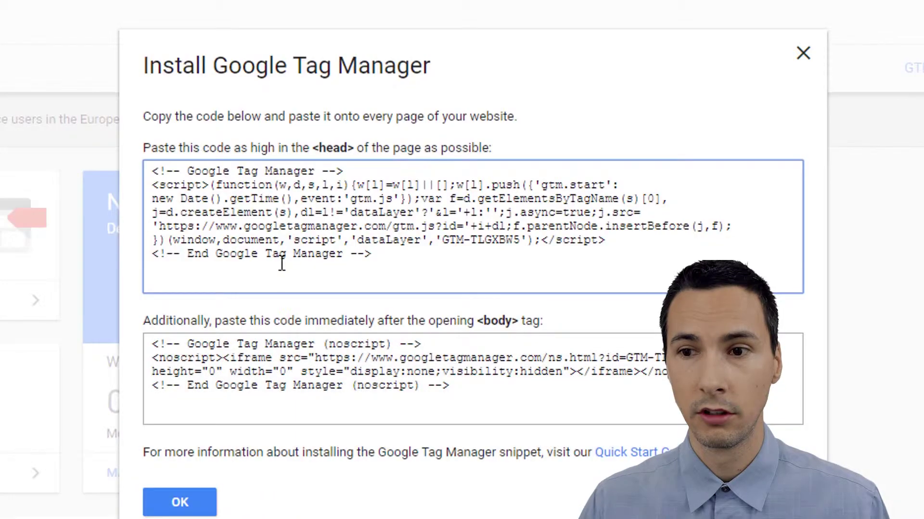
Step: Copy the Tag Manager head snippet and locate the <head> tag in the Unicon theme's header.php in the WordPress theme editor
left_click(280, 262)
key("ctrl+c")
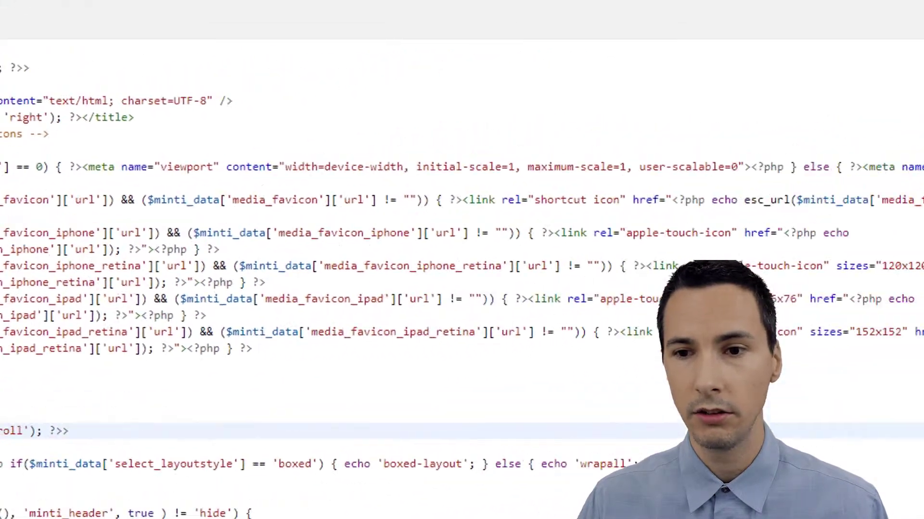
left_click(784, 52)
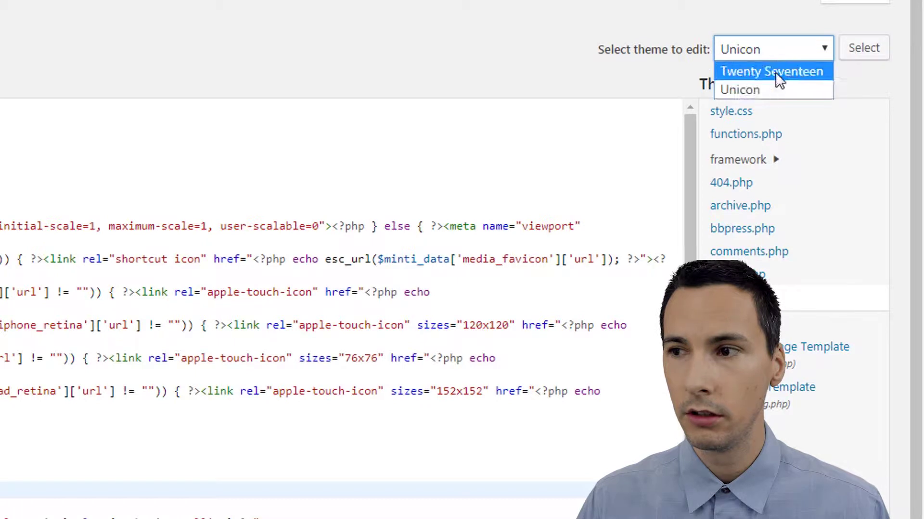
left_click(769, 91)
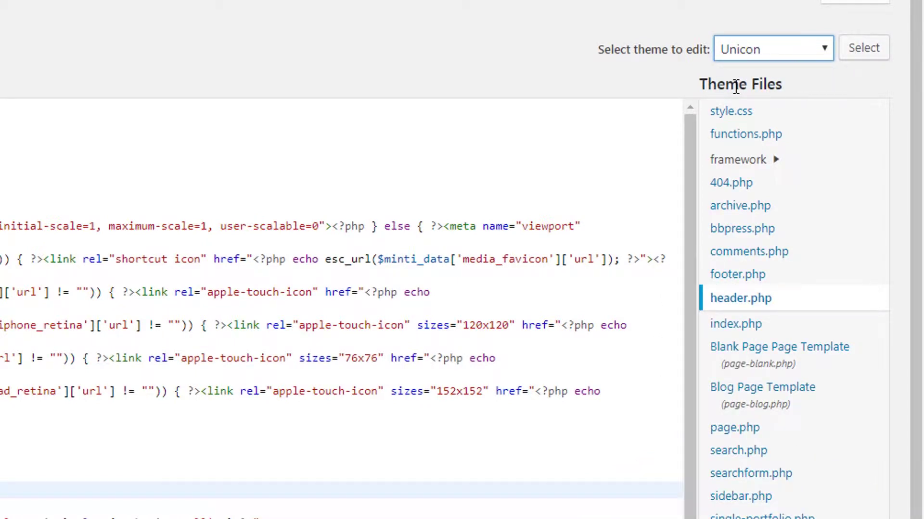
left_click(741, 302)
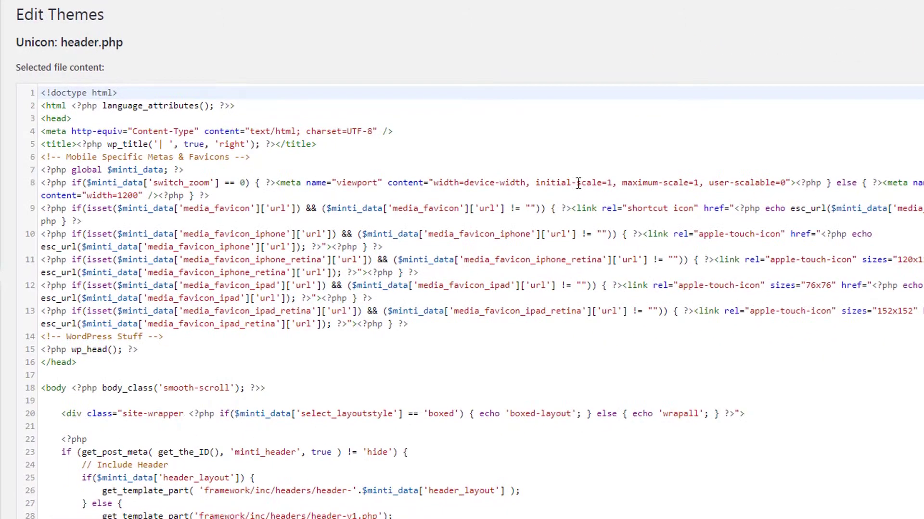
left_click_drag(77, 120, 35, 125)
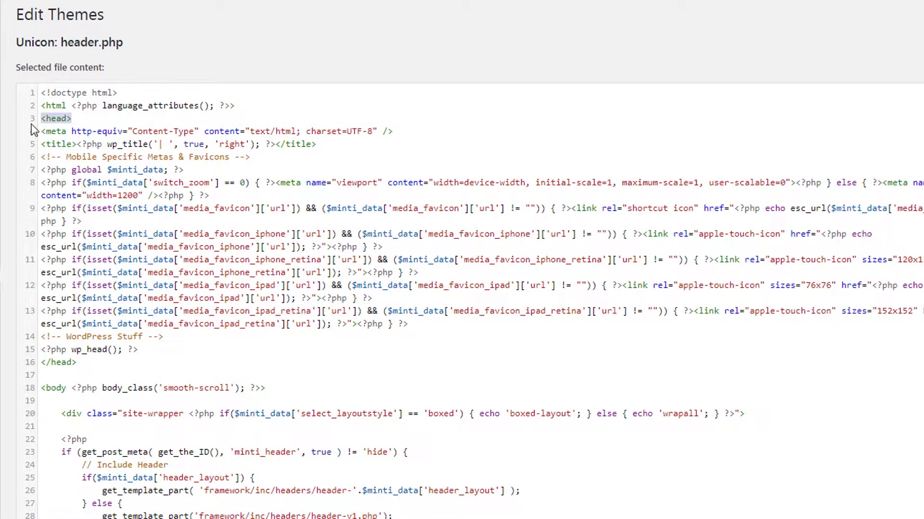
Step: Paste the copied Tag Manager head snippet on a new line directly below the opening <head> tag in header.php
left_click(86, 121)
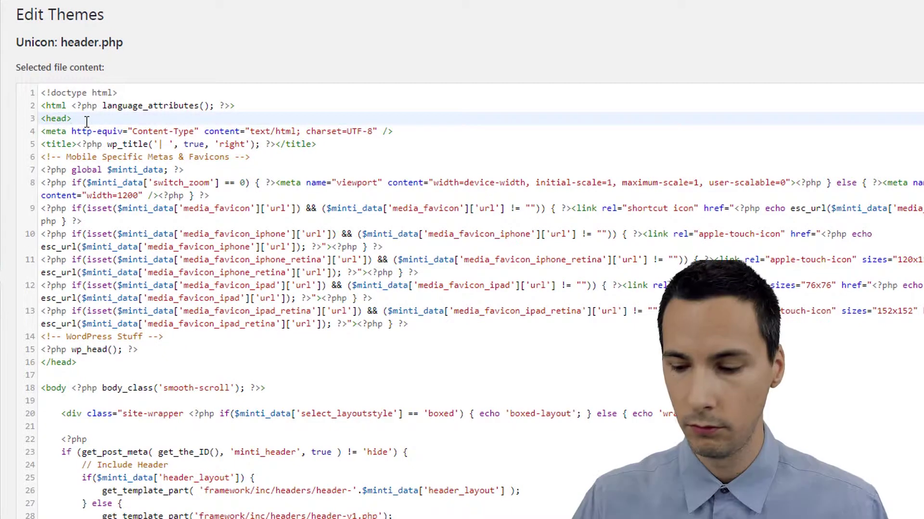
key("Return")
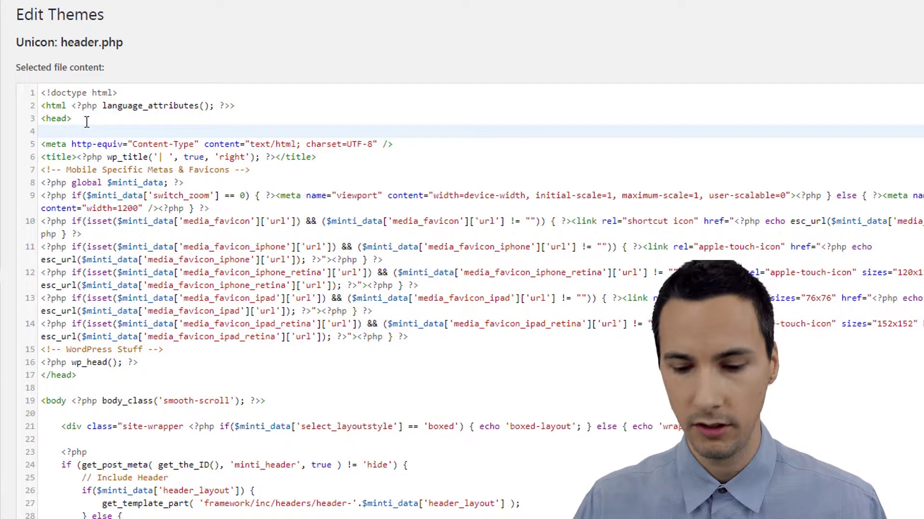
key("ctrl+v")
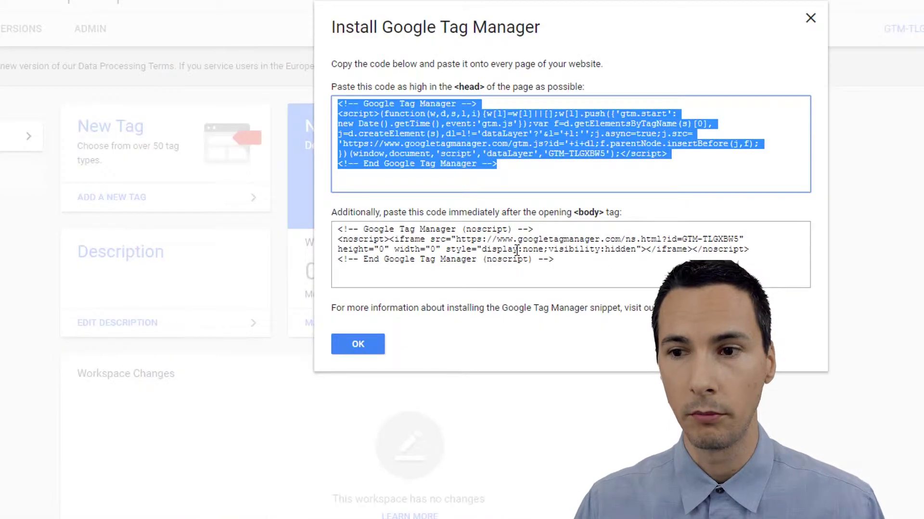
Step: Copy the Tag Manager noscript snippet and paste it on a new line after the opening <body> tag in header.php
left_click(517, 250)
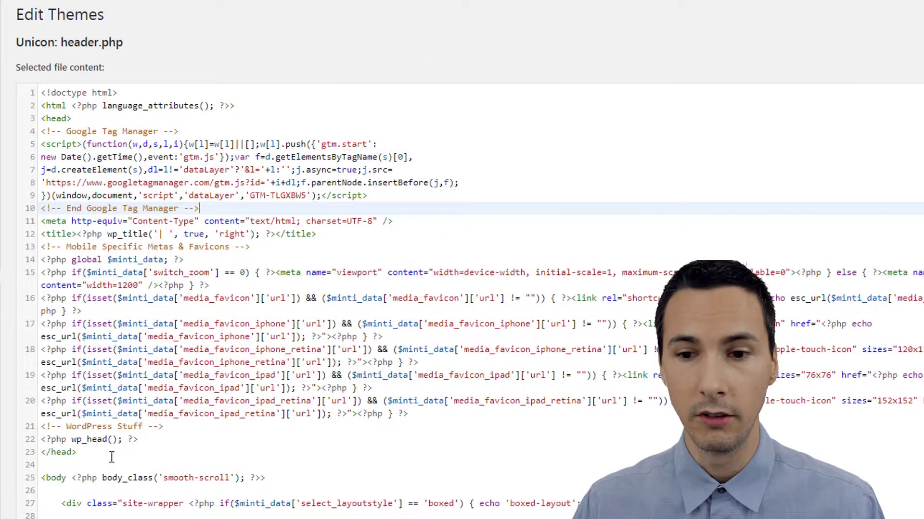
left_click_drag(268, 478, 31, 478)
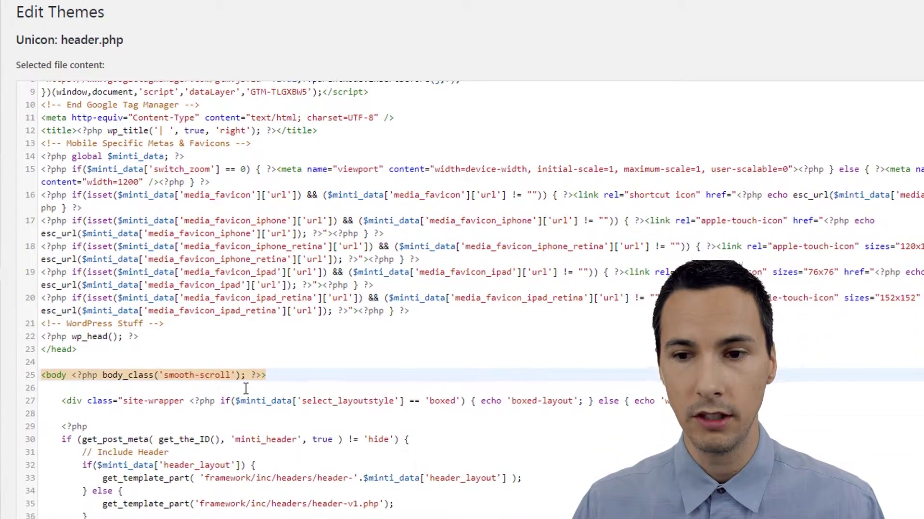
left_click(272, 477)
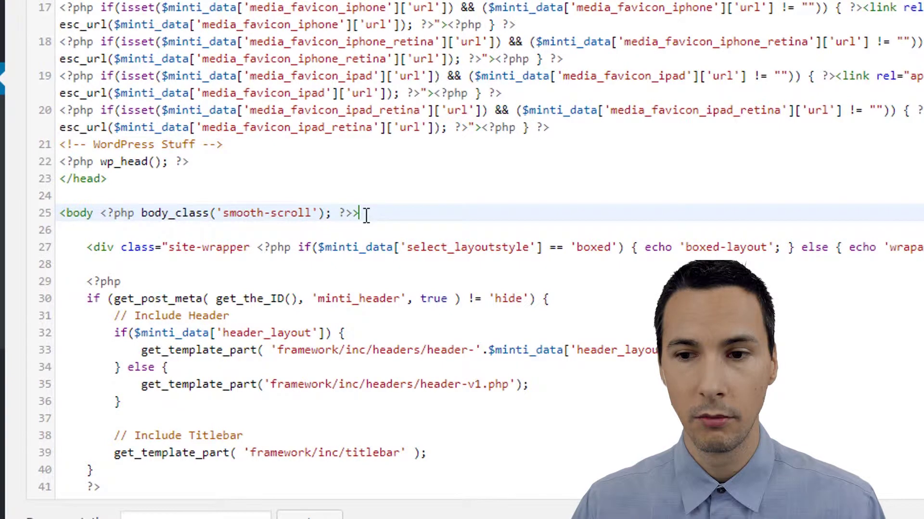
mouse_move(358, 213)
left_mouse_down()
mouse_move(59, 213)
mouse_move(354, 213)
left_mouse_up()
left_click(359, 215)
left_click(361, 213)
key("Return")
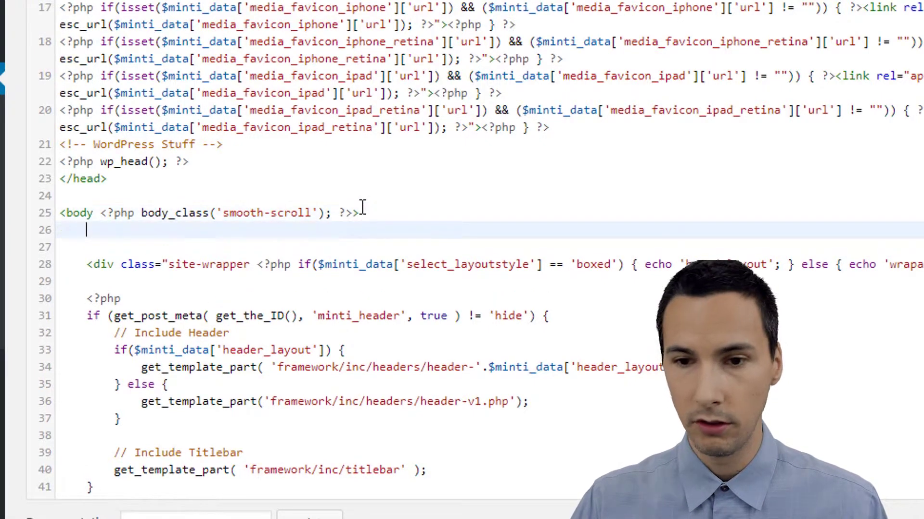
type("<!-- Google Tag Manager (noscript) --> <noscript><iframe src=\"https://www.googletagmanager.com/ns.html?id=GTM-TLGXBW5\" height=\"0\" width=\"0\" style=\"display:none;visibility:hidden\"></iframe></noscript> <!-- End Google Tag Manager (noscript) -->")
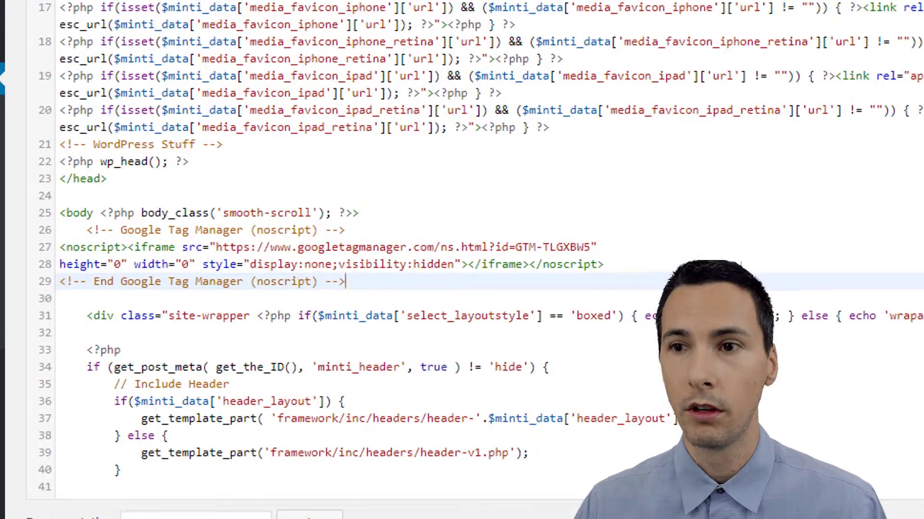
Step: Dismiss the Tag Manager install instructions, publish the prosimpli.com container as "Version 1" and return to the workspace overview
left_click(306, 10)
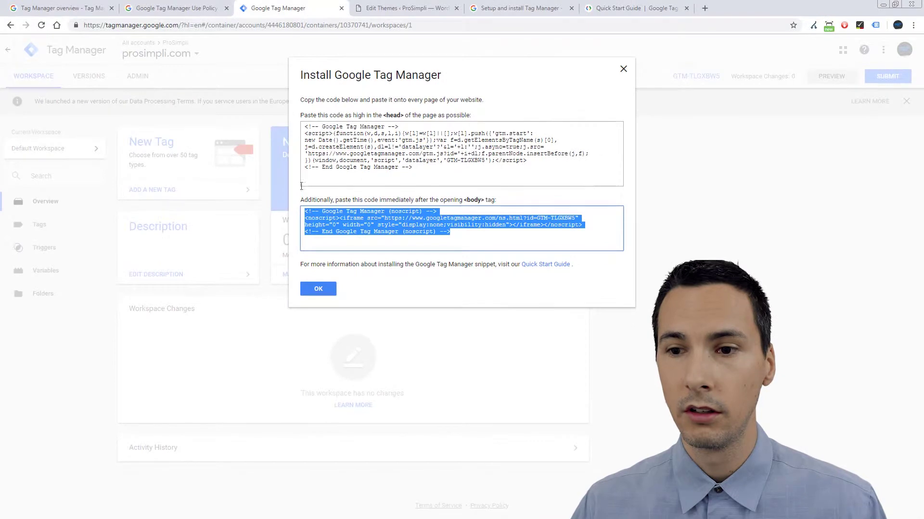
left_click(318, 289)
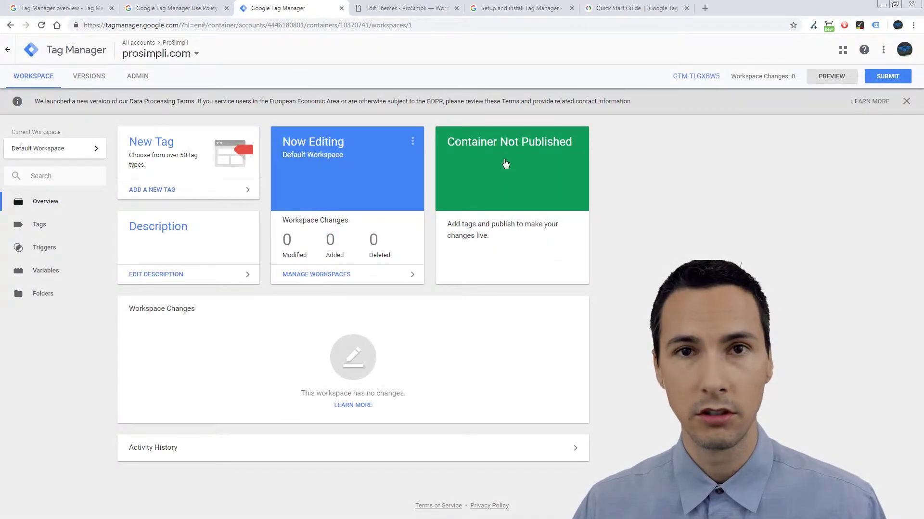
left_click(888, 80)
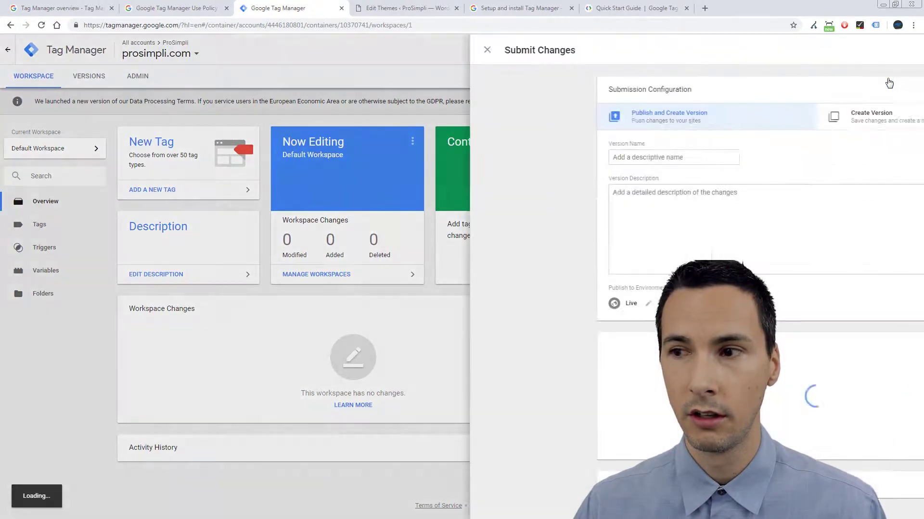
left_click(429, 161)
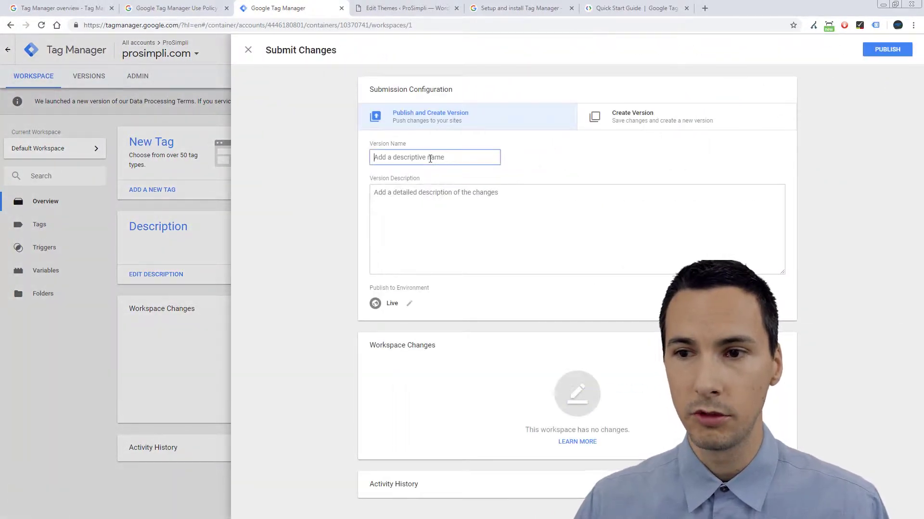
type("Version 1")
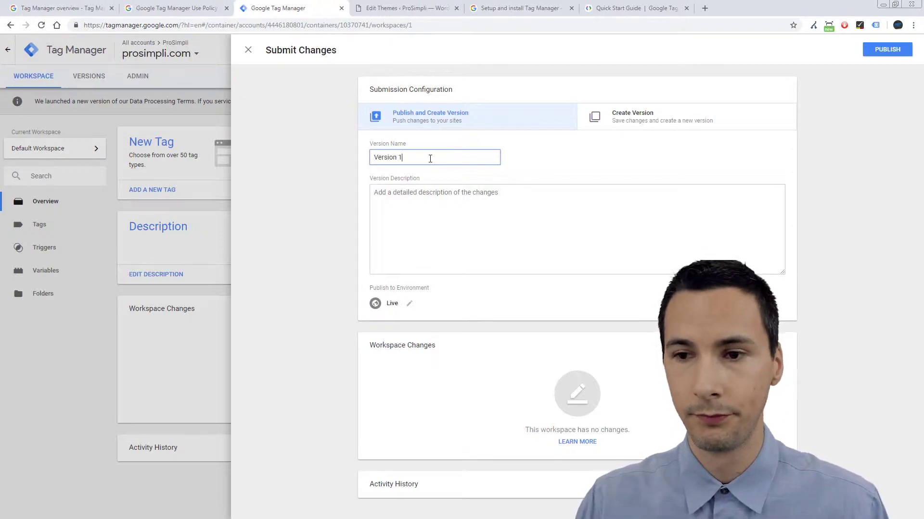
left_click(887, 51)
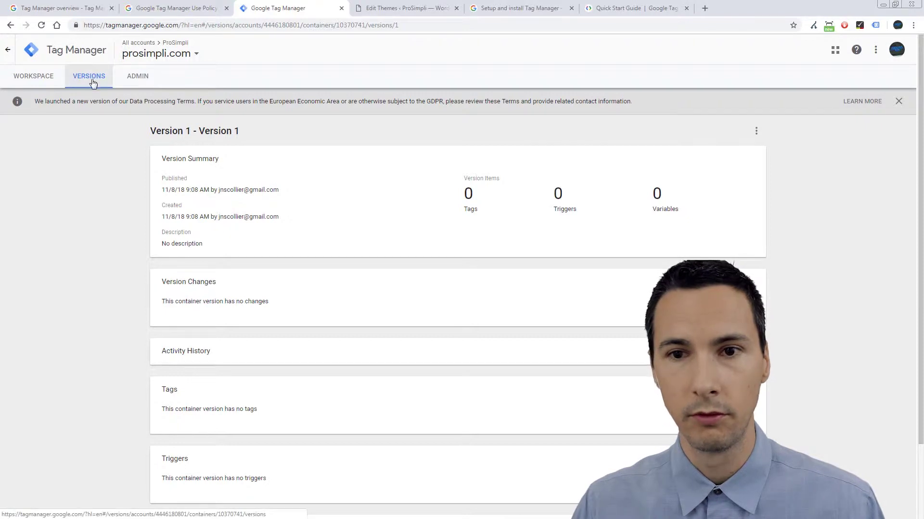
left_click(46, 80)
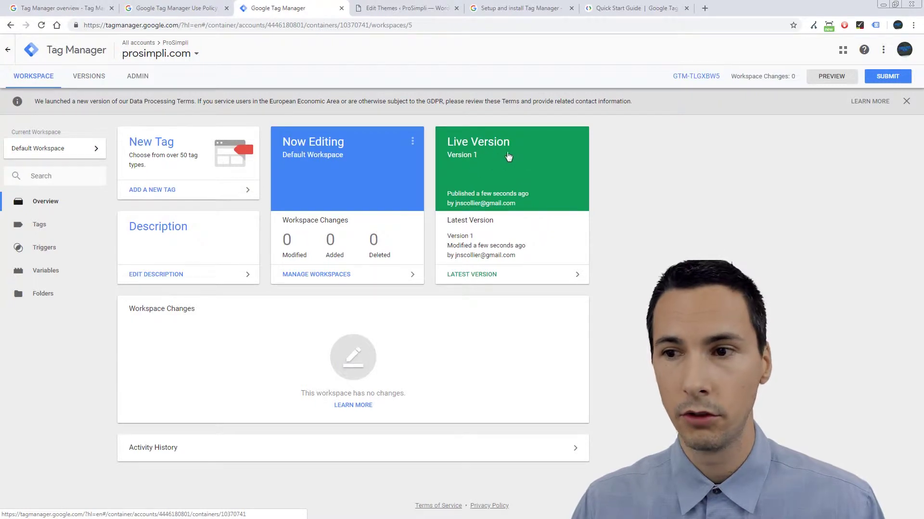
Step: Start preview mode for the Default Workspace in Google Tag Manager
left_click(426, 9)
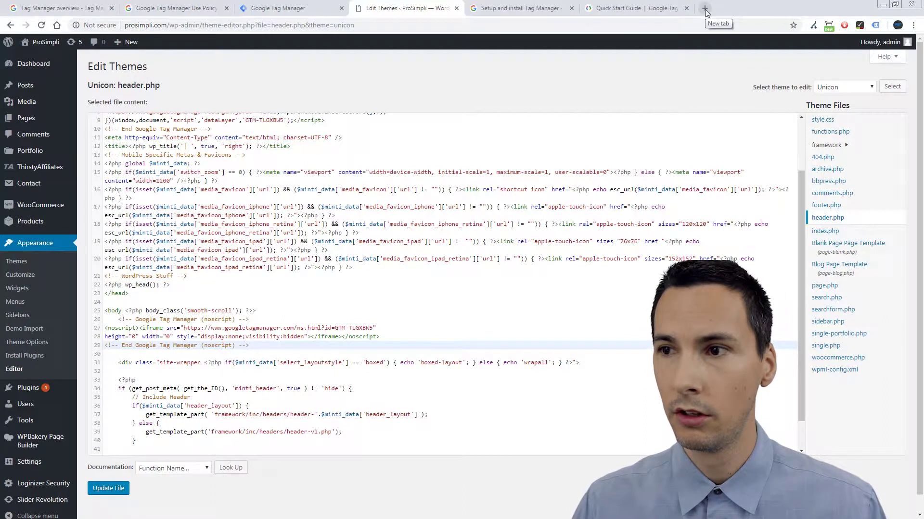
left_click(303, 8)
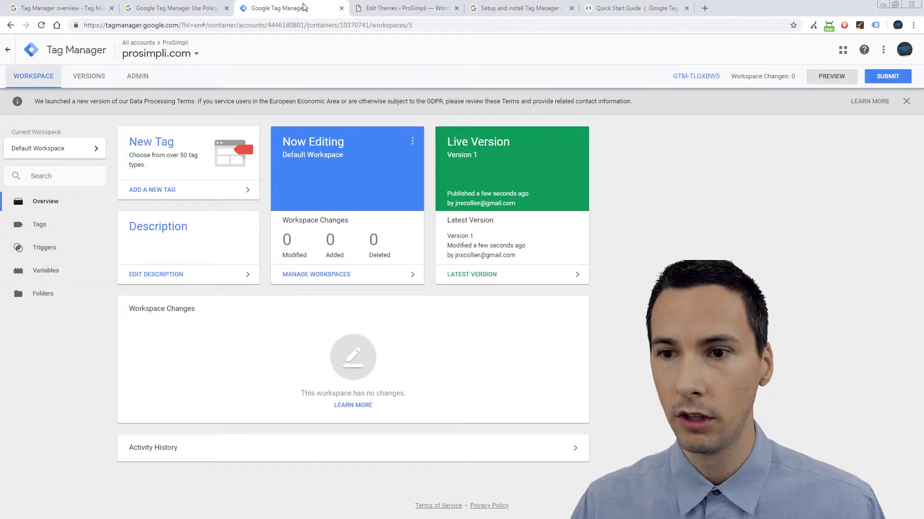
left_click(833, 77)
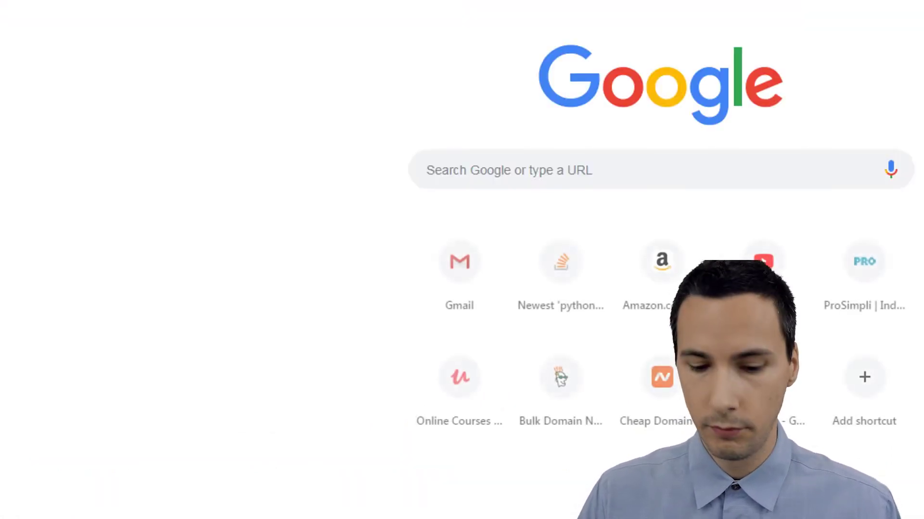
Step: Load prosimpli.com in a new browser tab and refresh the page
type("prosimpli.com")
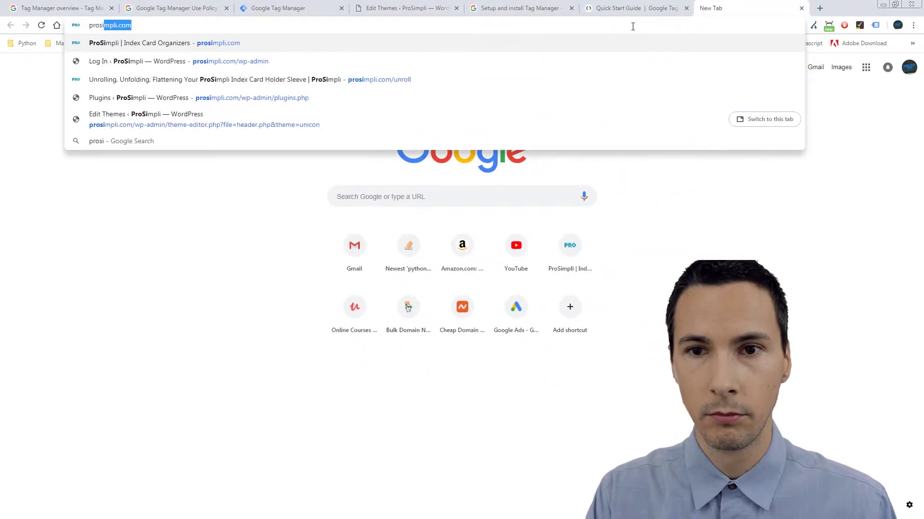
key("Return")
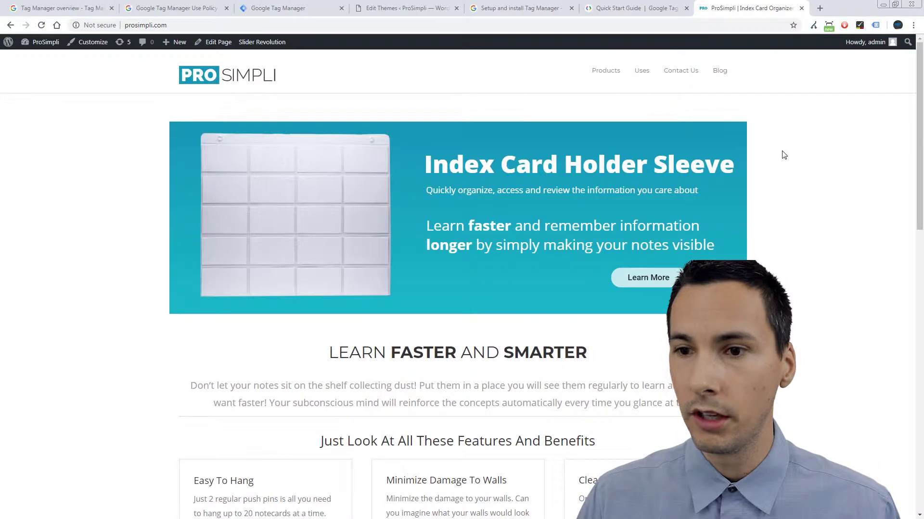
left_click(42, 26)
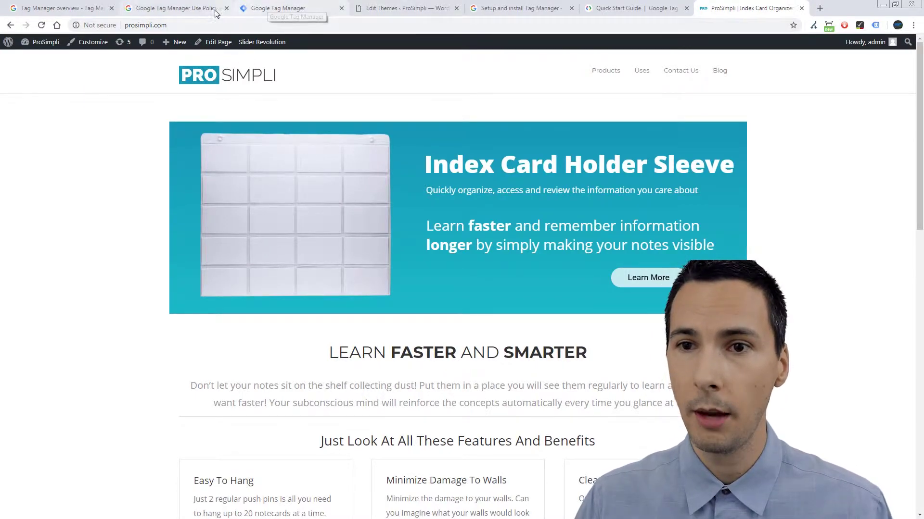
Step: Save the edited header.php in the WordPress theme editor and reload the prosimpli.com page
left_click(376, 4)
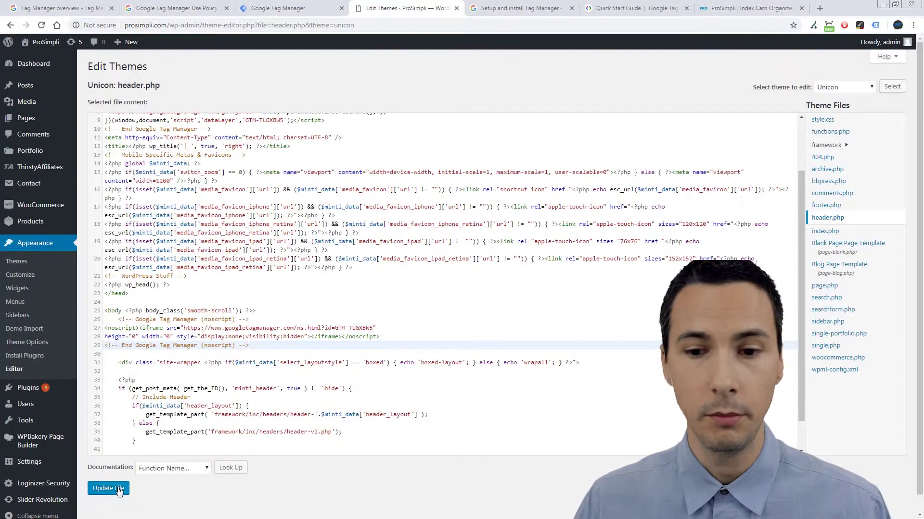
scroll(212, 323, "up", 3)
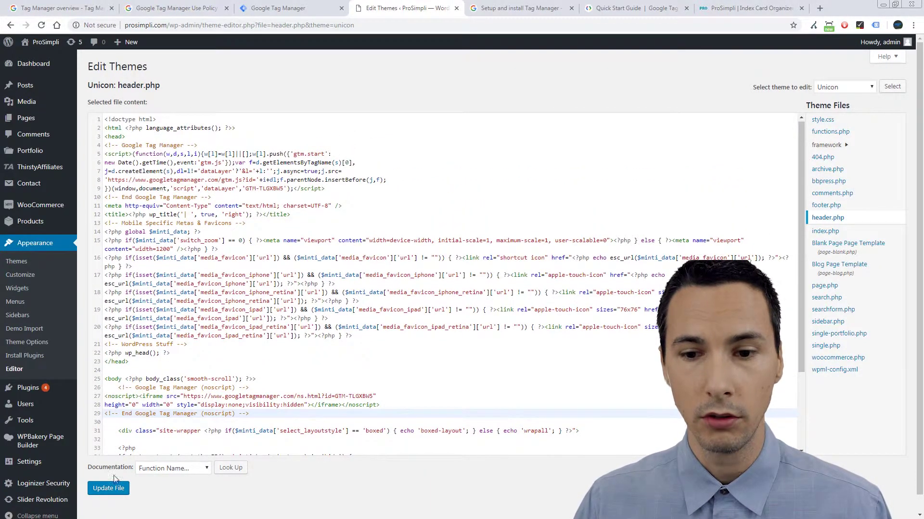
left_click(113, 489)
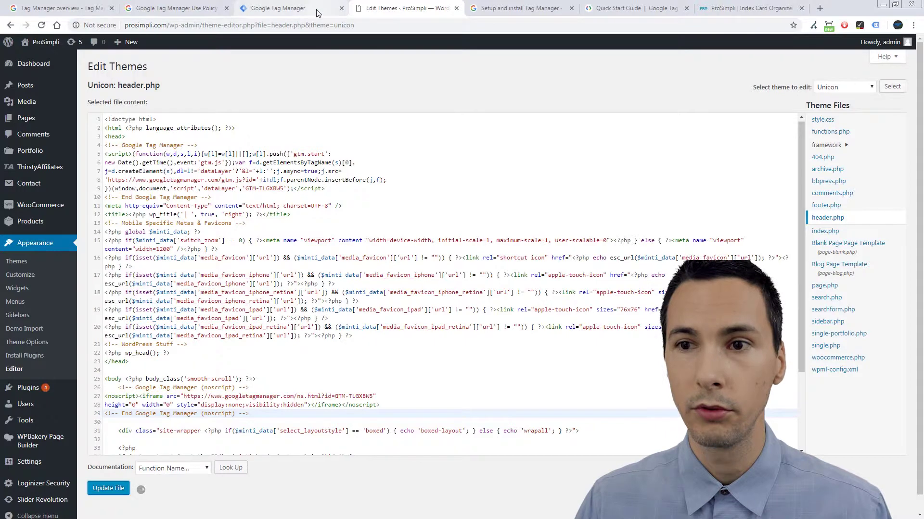
left_click(284, 8)
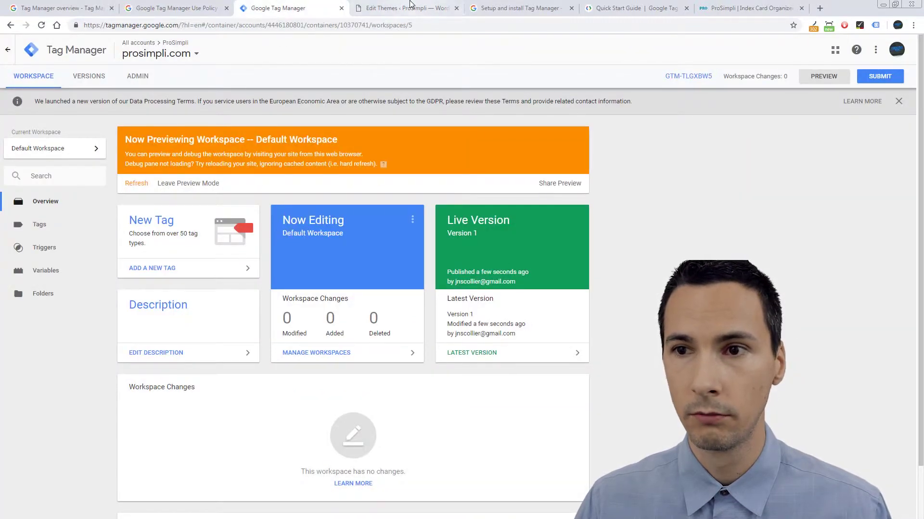
left_click(411, 8)
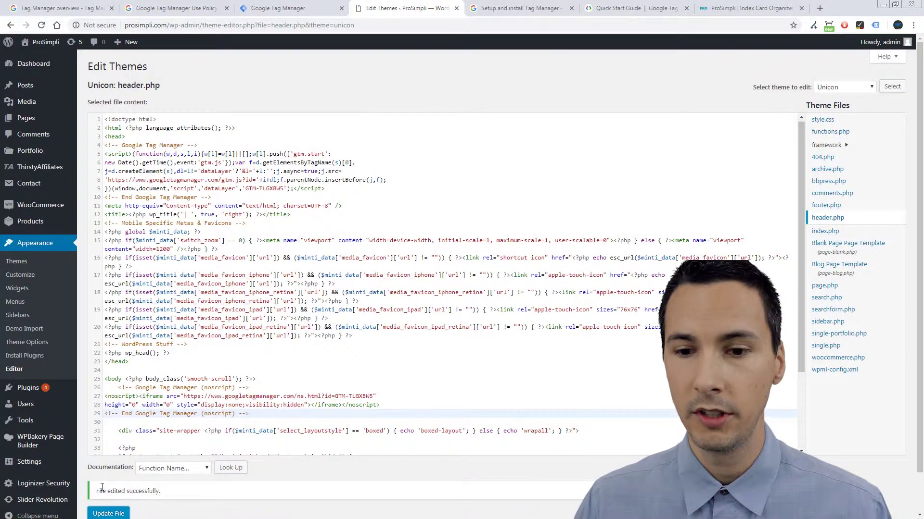
left_click(748, 8)
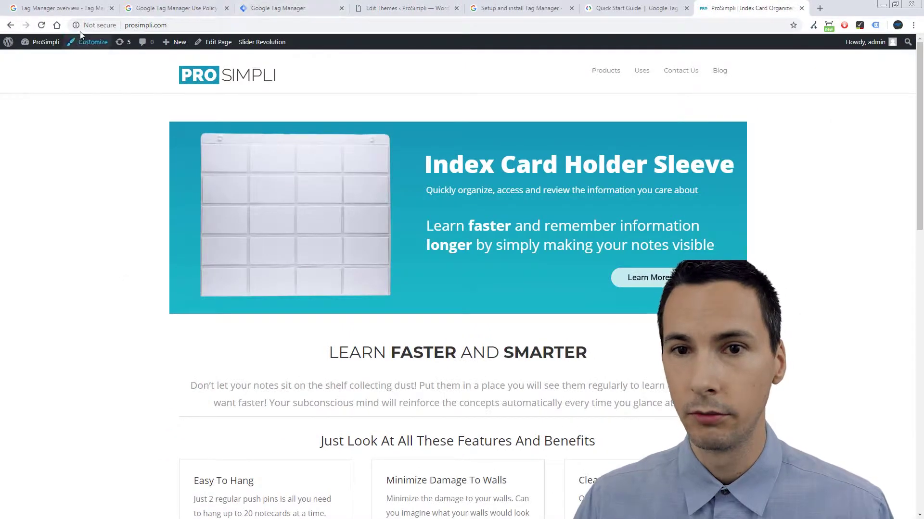
left_click(42, 26)
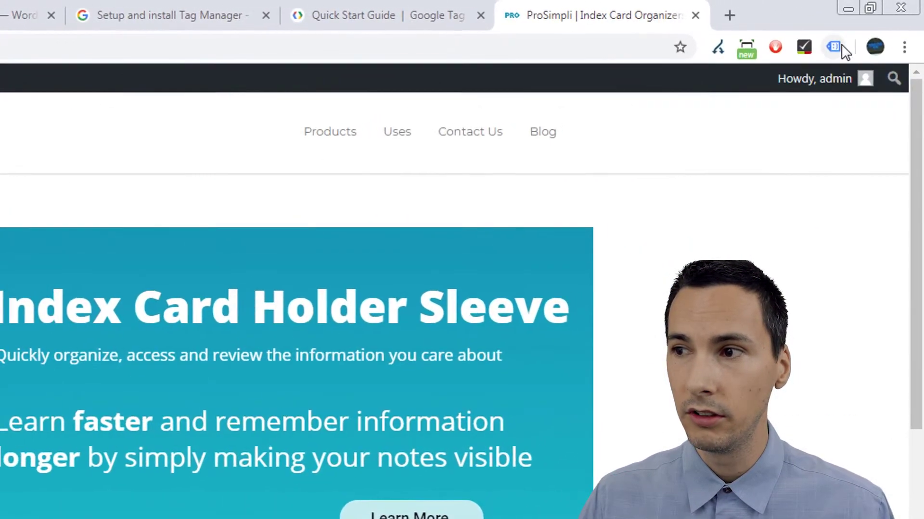
Step: Enable Google Tag Assistant for the prosimpli.com browser tab and close its popup
left_click(837, 47)
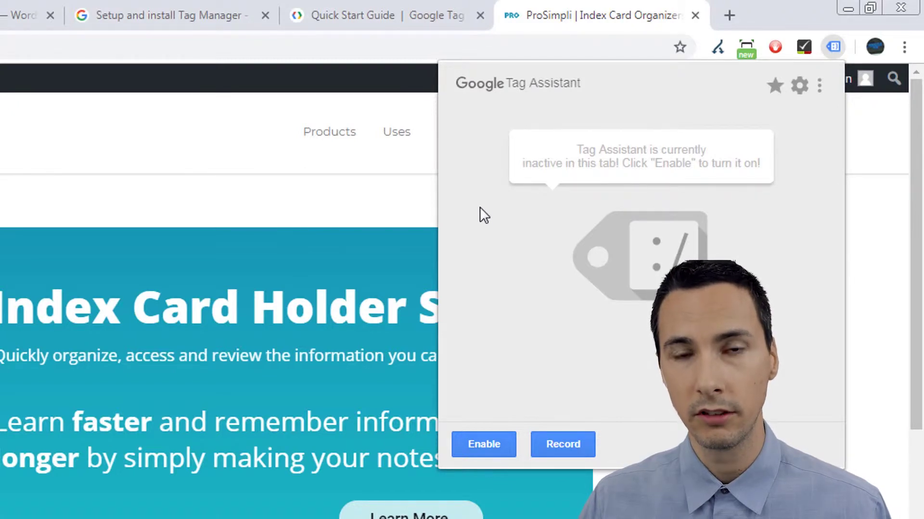
left_click(481, 448)
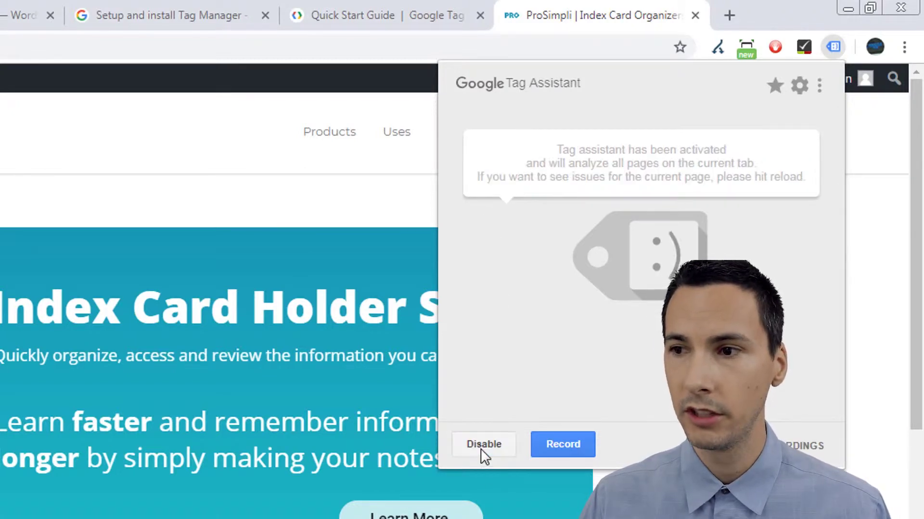
key("Escape")
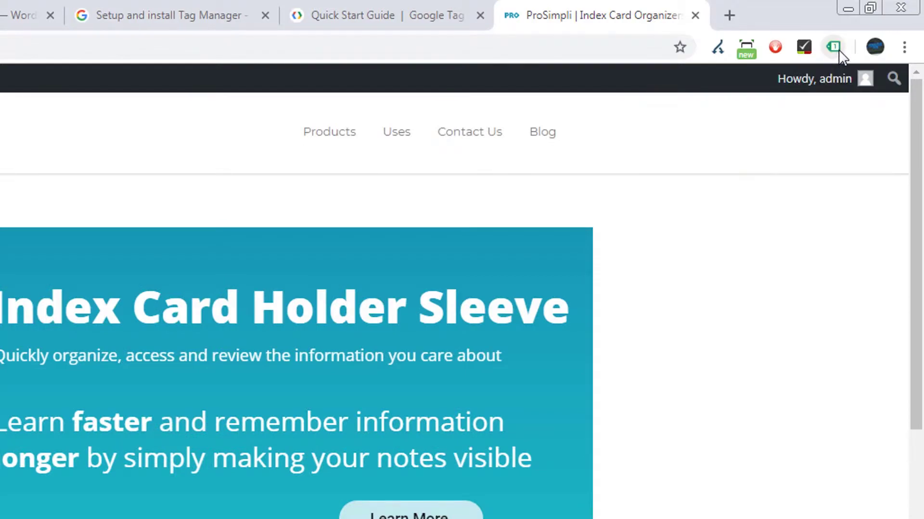
Step: Examine the Tag Assistant analysis of the prosimpli.com page and view the details of its Google Tag Manager tag
left_click(837, 48)
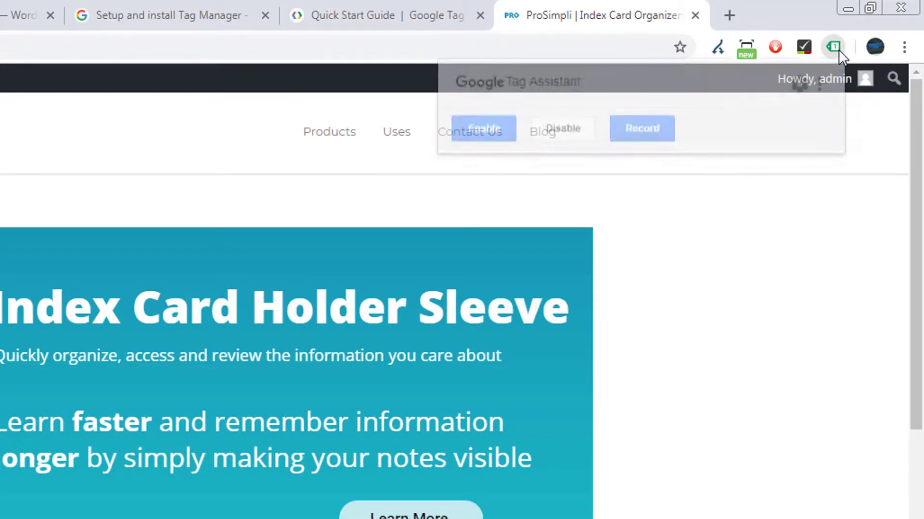
left_click(833, 47)
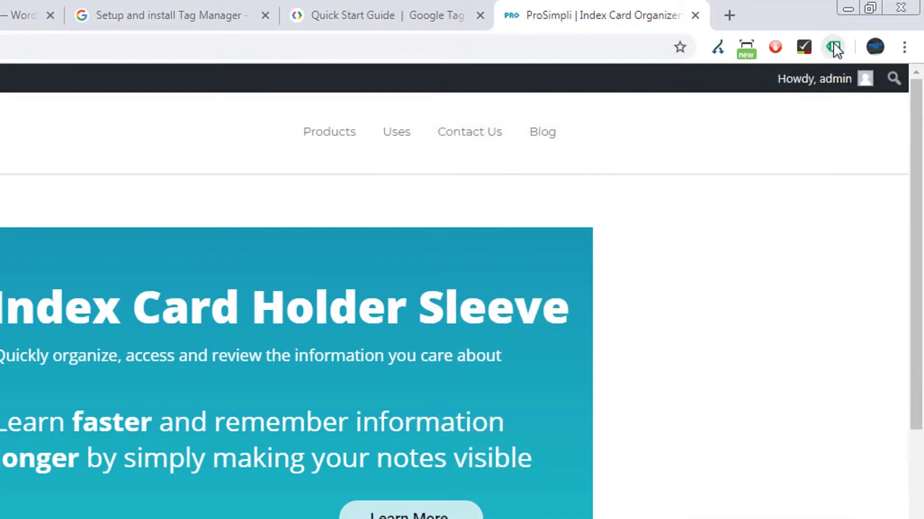
left_click(833, 47)
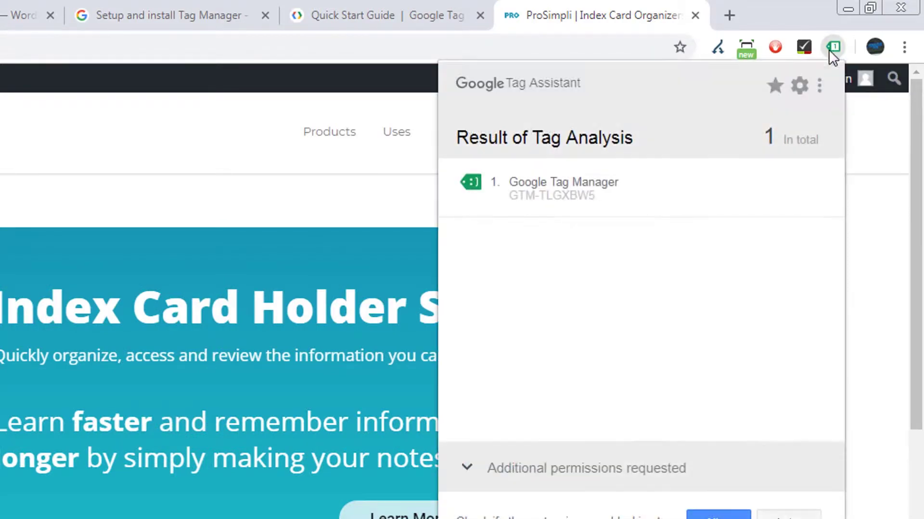
left_click(607, 199)
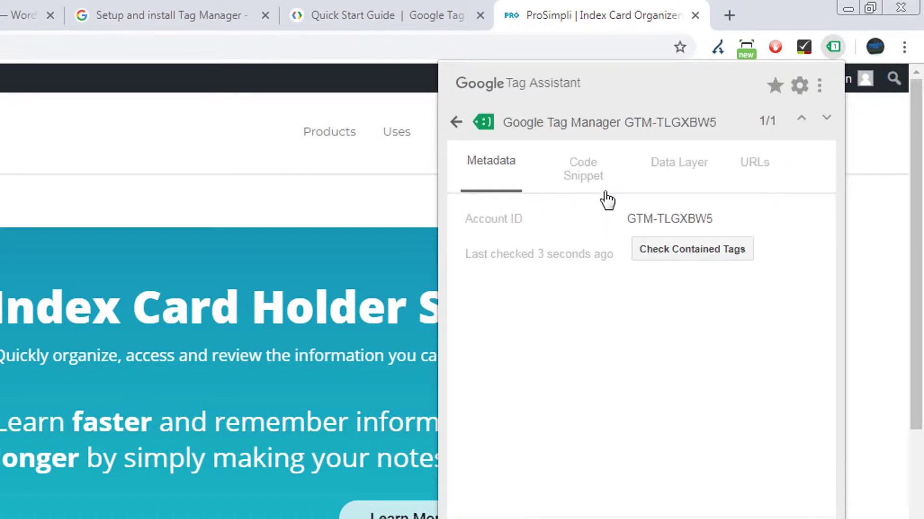
Step: Search the WordPress plugin directory for google tag, then install and activate DuracellTomi's Google Tag Manager for WordPress
left_click(457, 123)
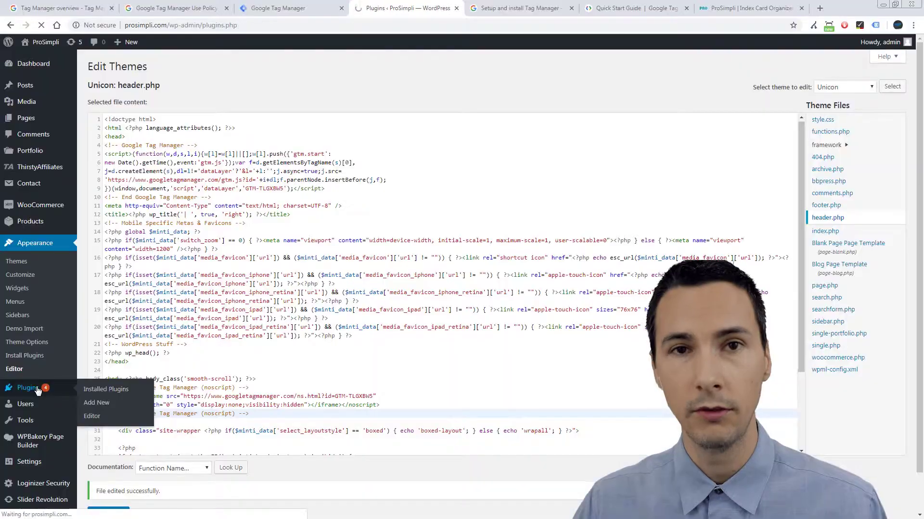
left_click(36, 384)
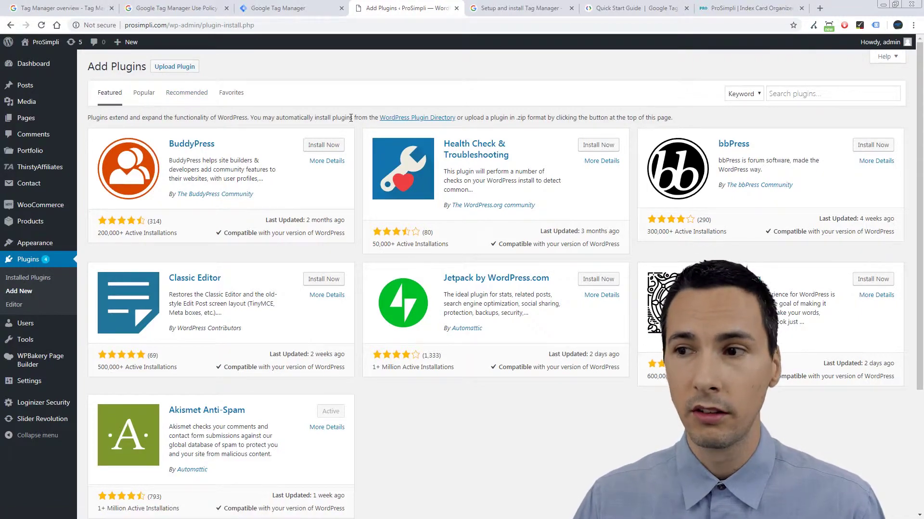
left_click(804, 93)
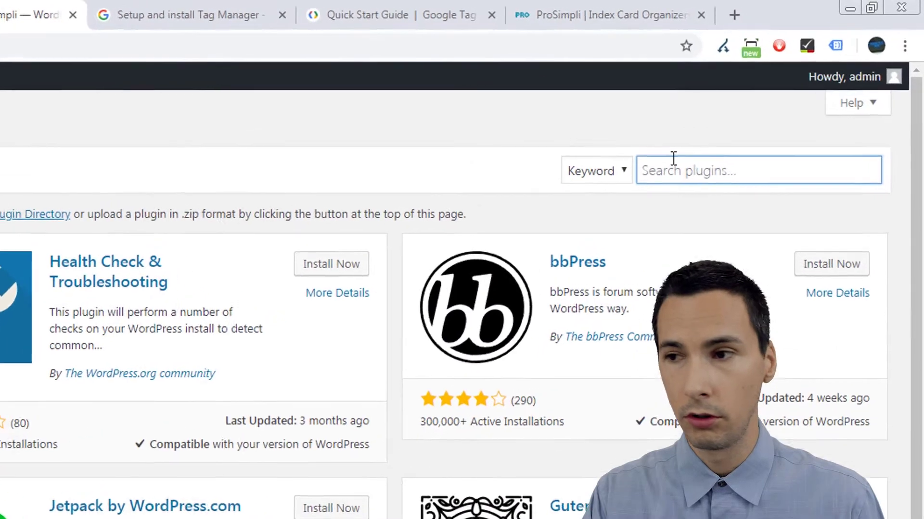
type("google tag")
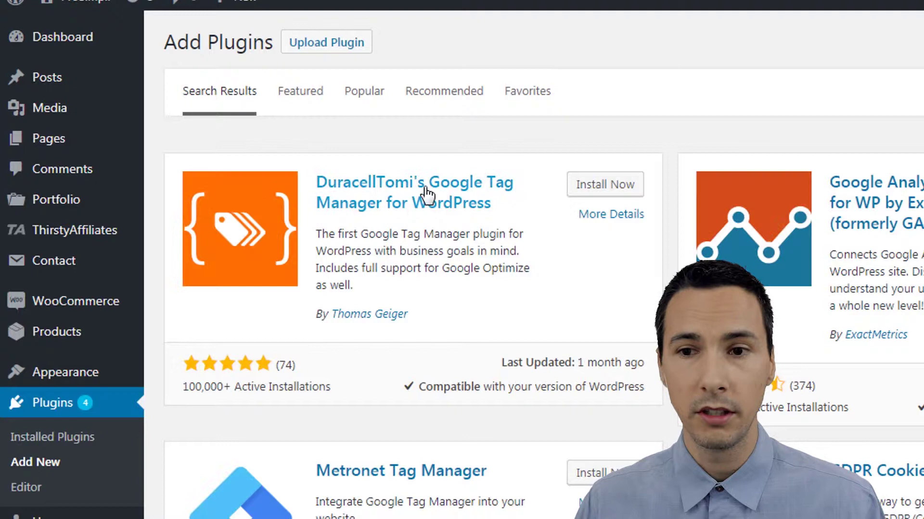
left_click(591, 190)
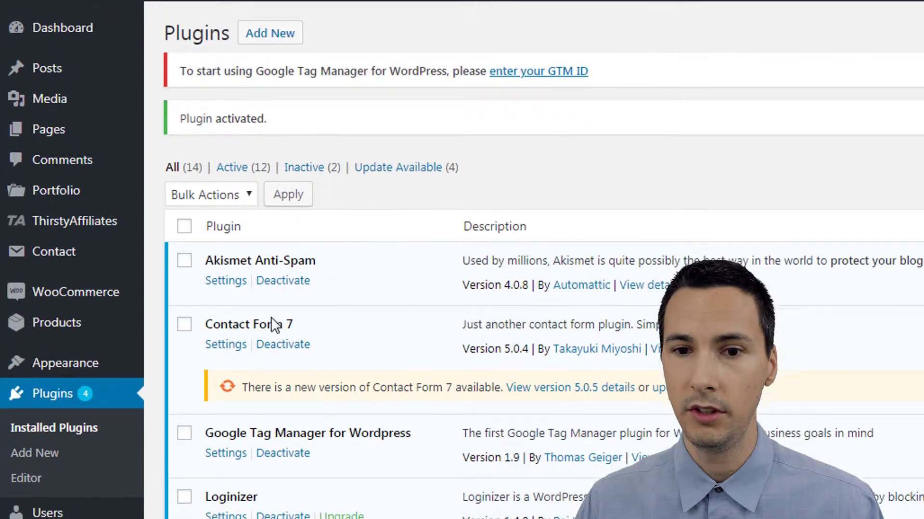
Step: Delete the Google Tag Manager script snippet from the head section of header.php in the WordPress theme editor
scroll(270, 318, "down", 3)
mouse_move(88, 207)
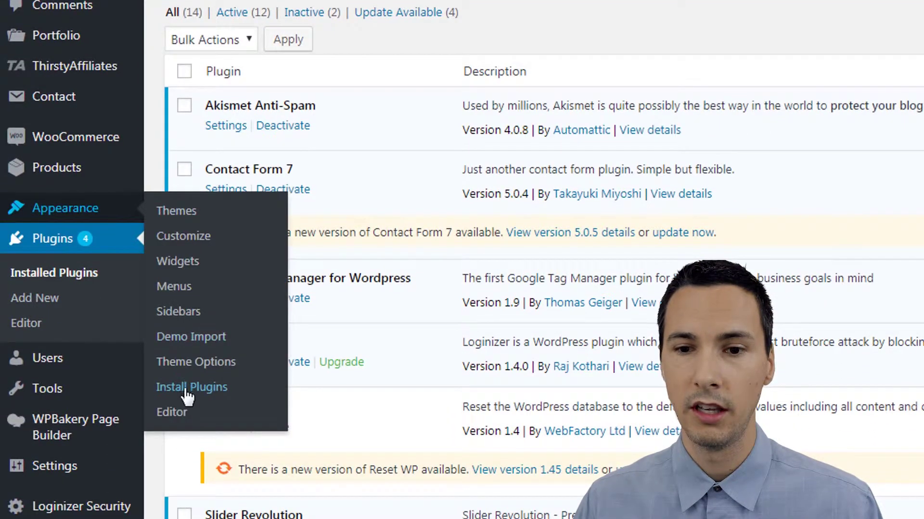
left_click(181, 423)
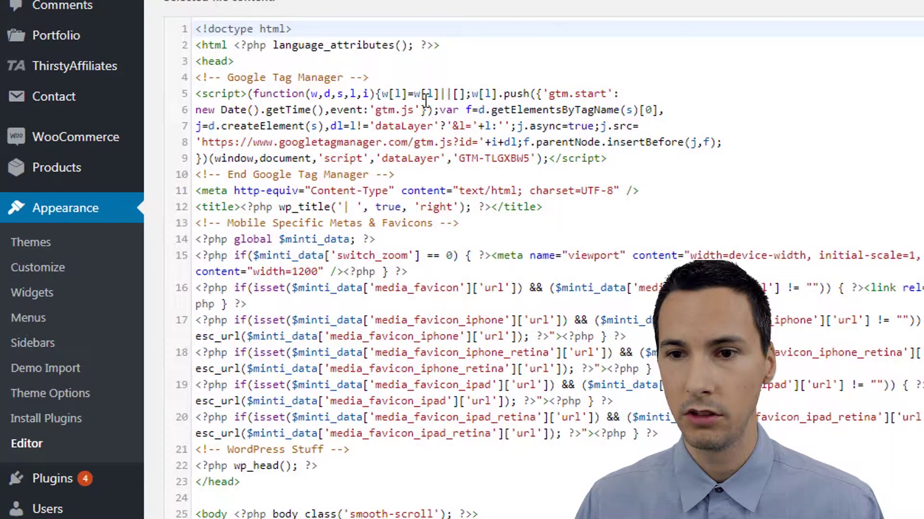
left_click_drag(395, 175, 195, 78)
key("BackSpace")
key("BackSpace")
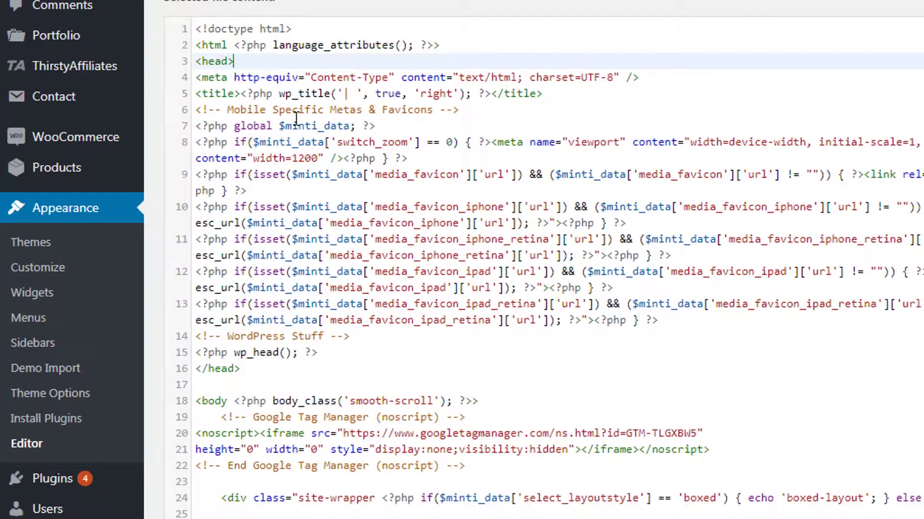
Step: Remove the Google Tag Manager noscript snippet below the opening body tag in header.php
left_click_drag(482, 466, 182, 420)
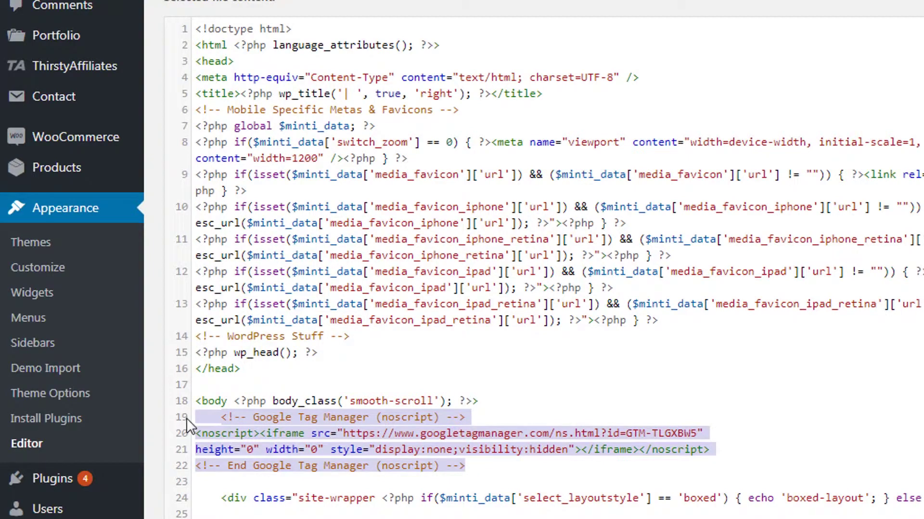
key("BackSpace")
key("BackSpace")
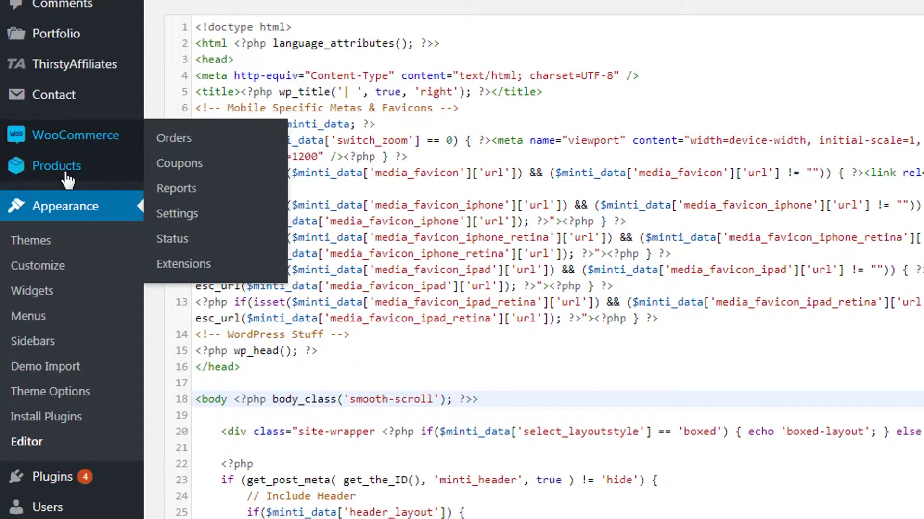
Step: Open the settings of the Google Tag Manager for WordPress plugin from the installed plugins list
scroll(14, 210, "down", 4)
mouse_move(67, 279)
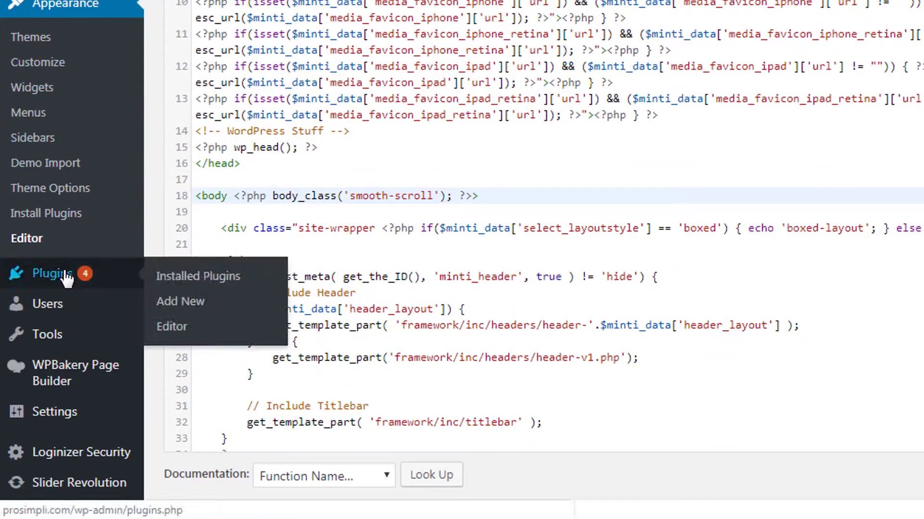
left_click(176, 278)
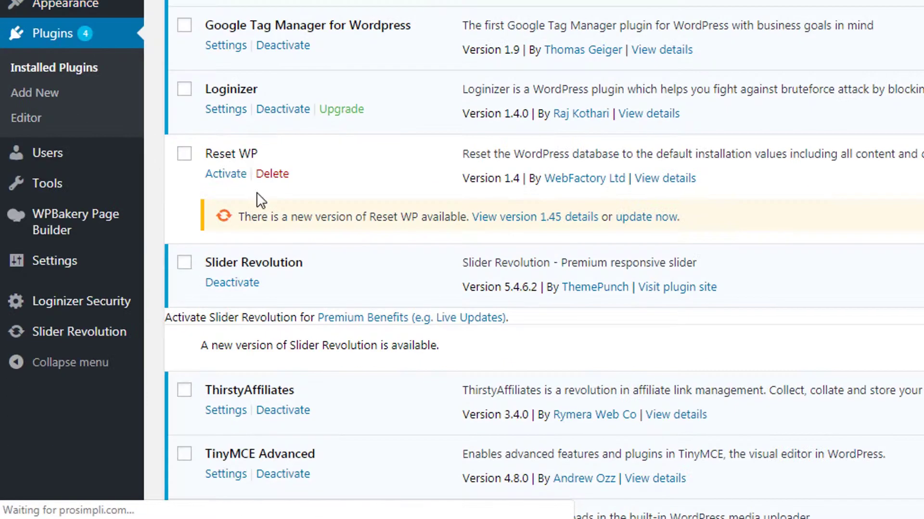
scroll(343, 62, "up", 4)
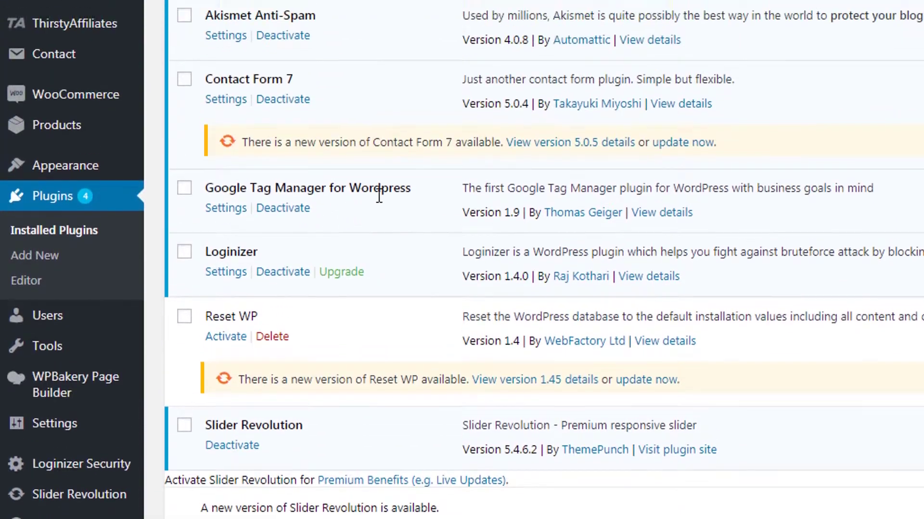
left_click(229, 249)
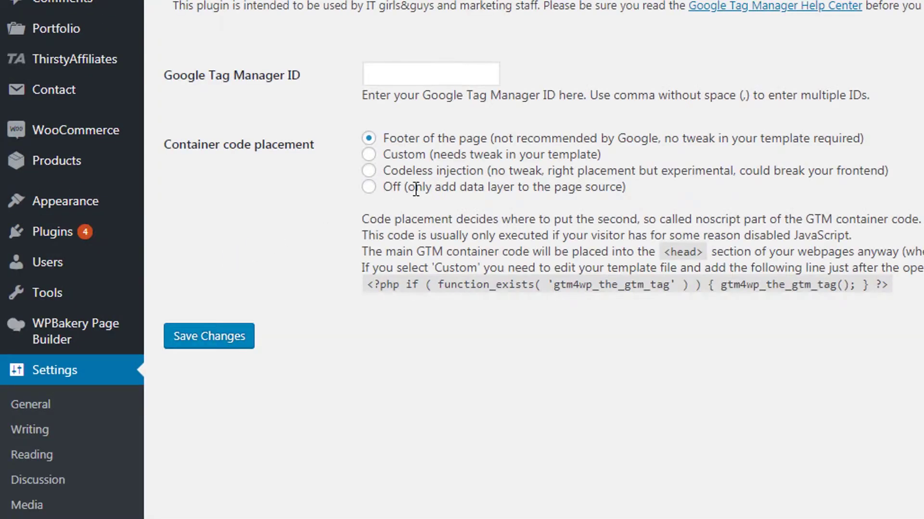
Step: Copy the prosimpli.com container ID from the Tag Manager admin page and enter it as the plugin's Google Tag Manager ID
left_click(414, 81)
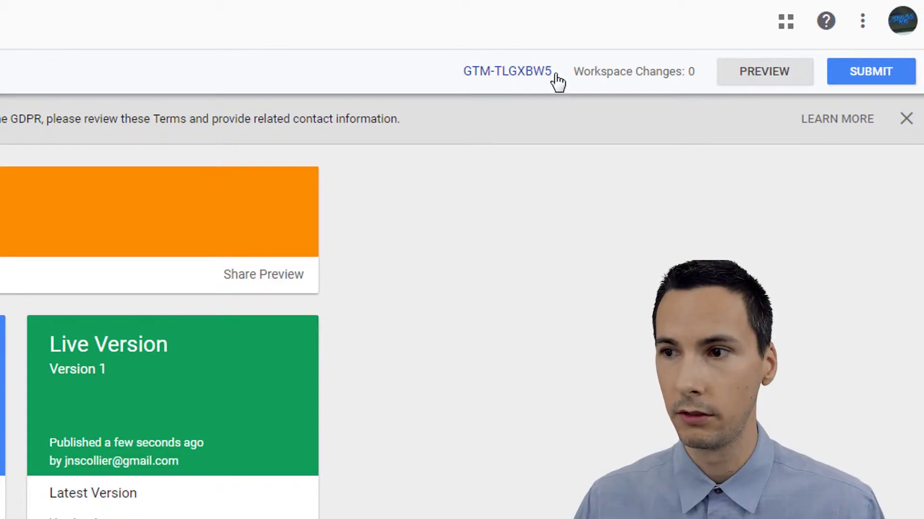
left_click_drag(565, 75, 527, 72)
left_click(579, 78)
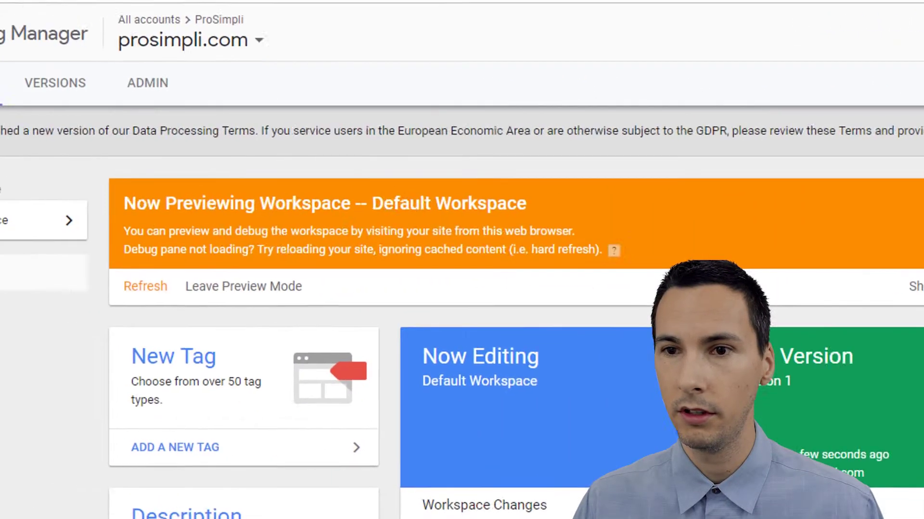
left_click(138, 91)
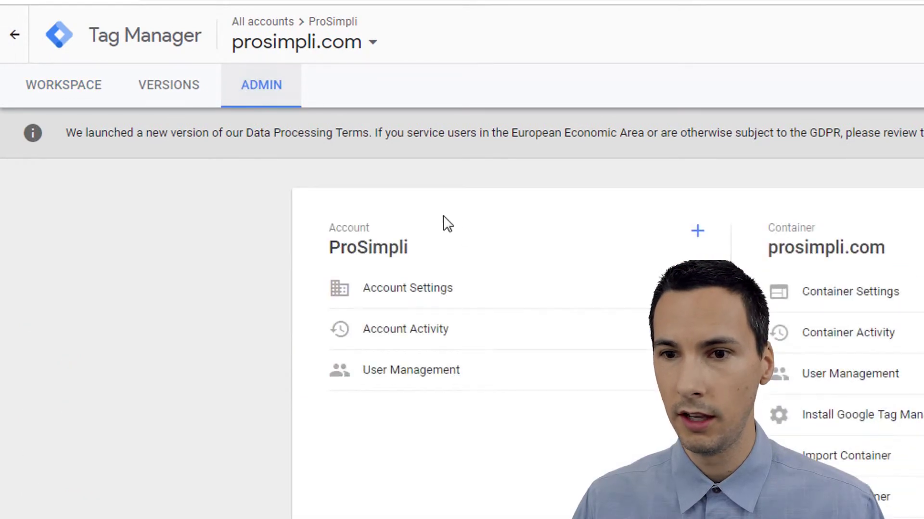
left_click(823, 292)
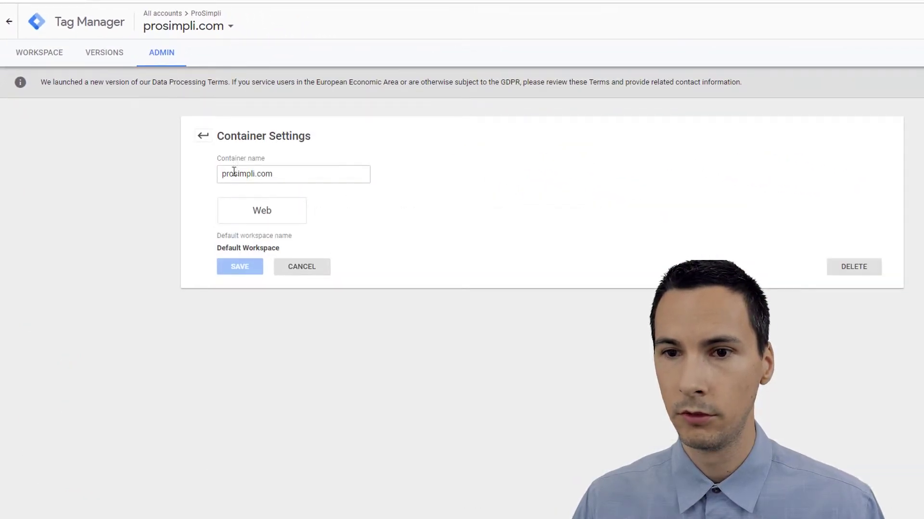
left_click(203, 137)
left_click_drag(652, 156, 600, 157)
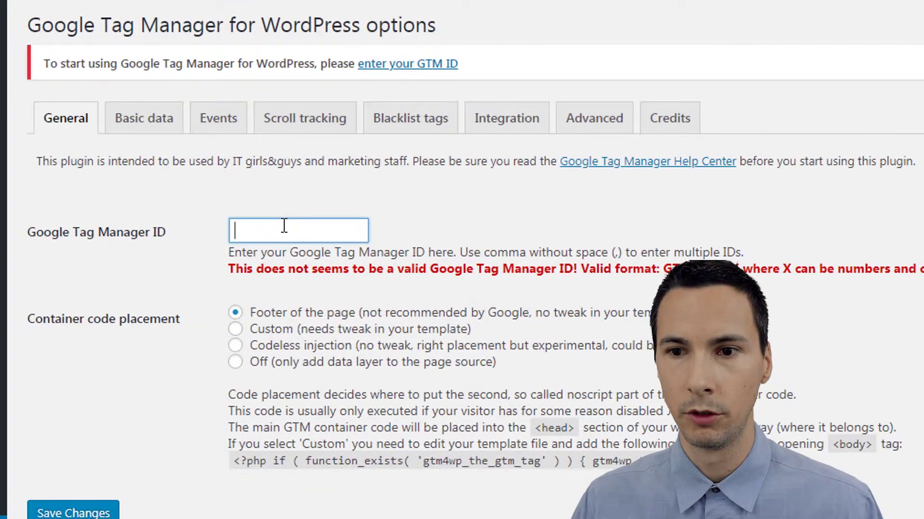
type("GTM-TLGXBW5")
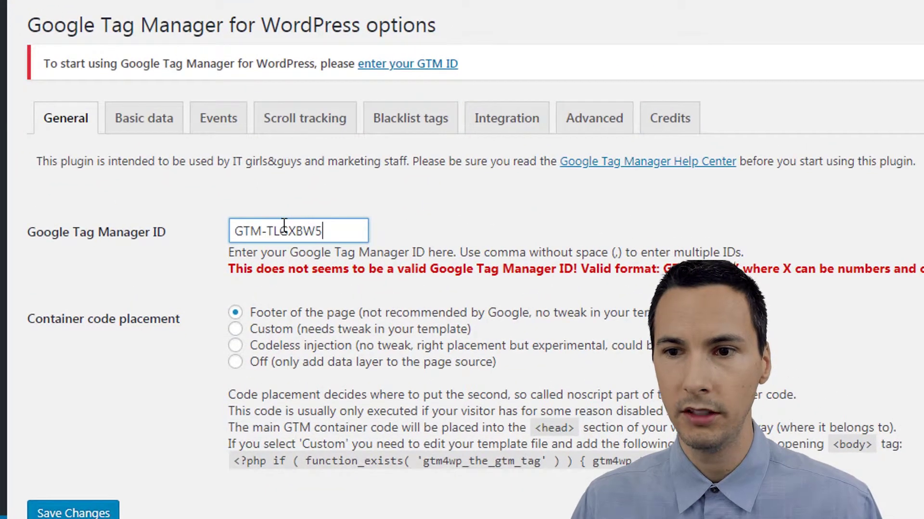
left_click(288, 338)
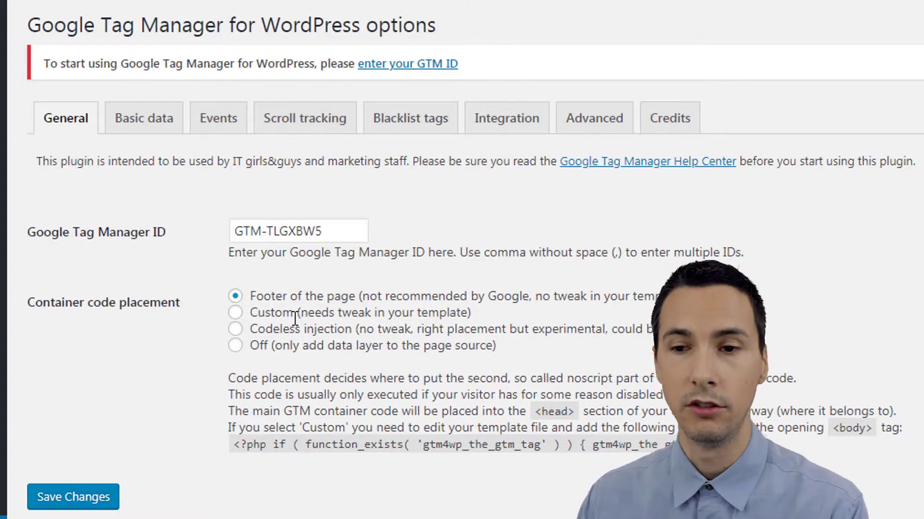
Step: Examine the plugin's container code placement notes and the body noscript snippet on Tag Manager's install page
left_click_drag(264, 297, 401, 297)
left_click(401, 297)
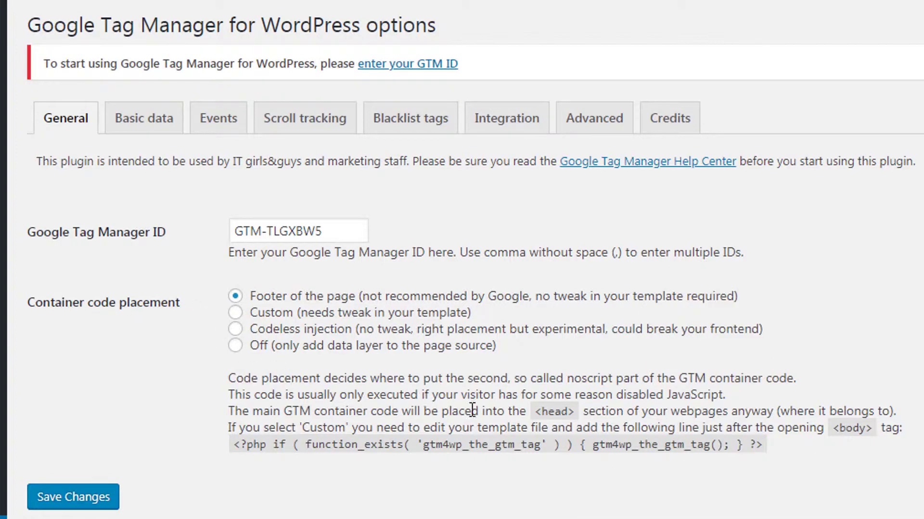
left_click_drag(408, 383, 494, 385)
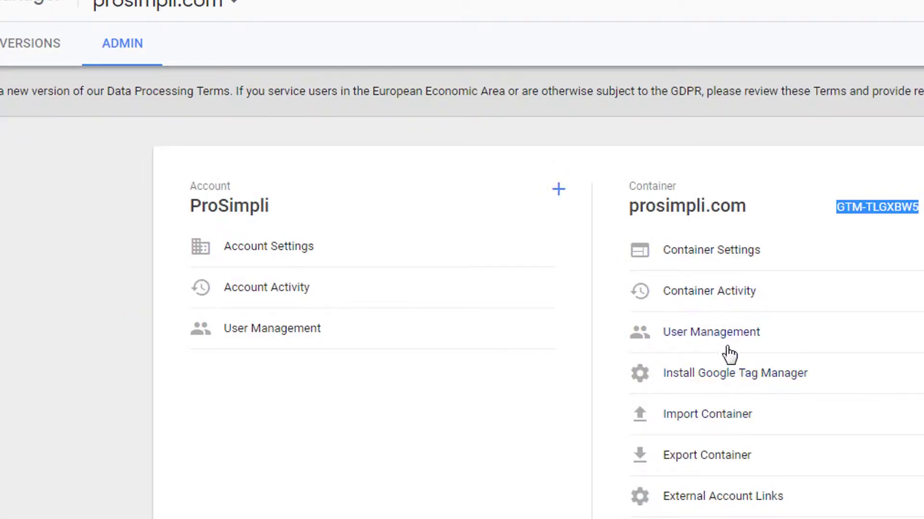
left_click(729, 373)
left_click(616, 451)
left_click_drag(616, 452, 209, 406)
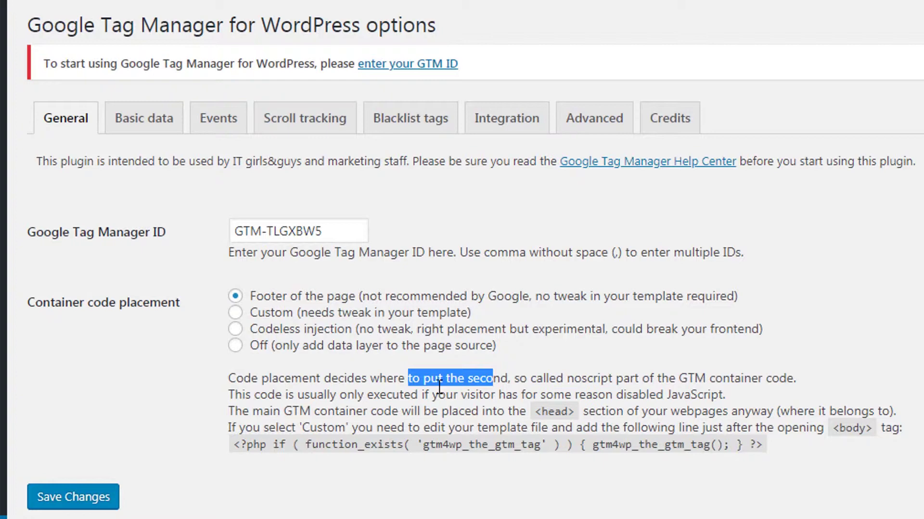
Step: Set the container code placement to Custom, copy the gtm4wp_the_gtm_tag PHP line and save the plugin settings
left_click(582, 424)
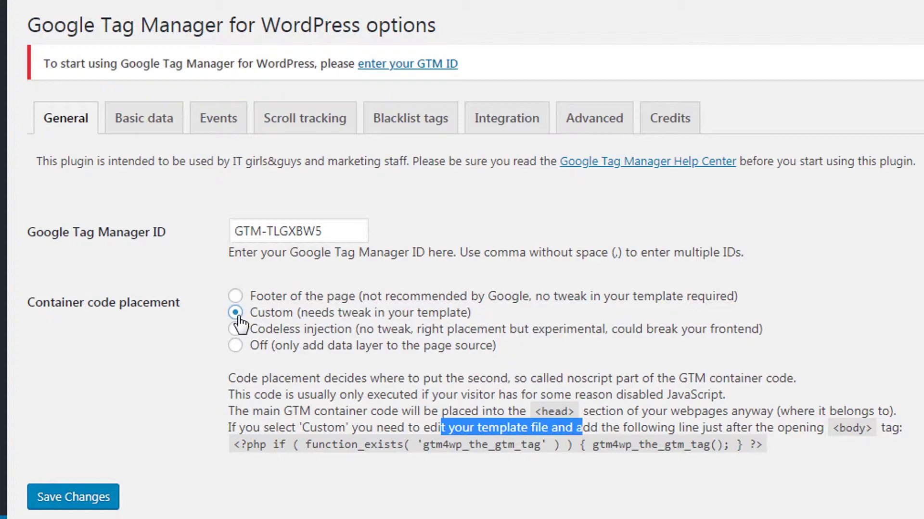
left_click_drag(764, 446, 232, 447)
key("ctrl+c")
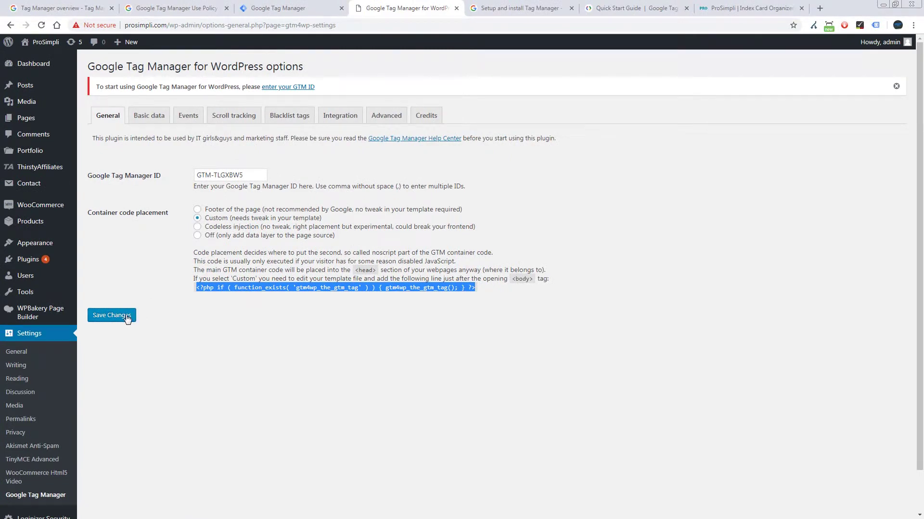
left_click(127, 319)
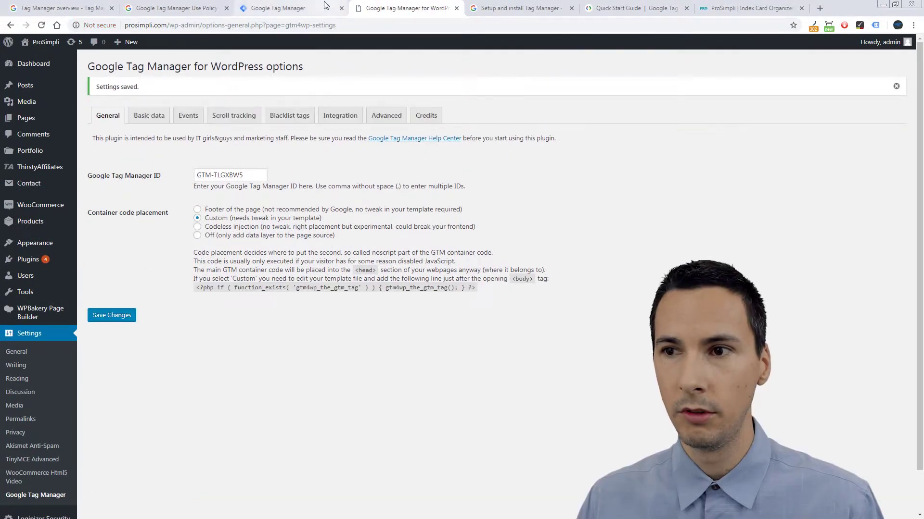
Step: Reload the prosimpli.com page and check its tags with Tag Assistant
left_click(734, 8)
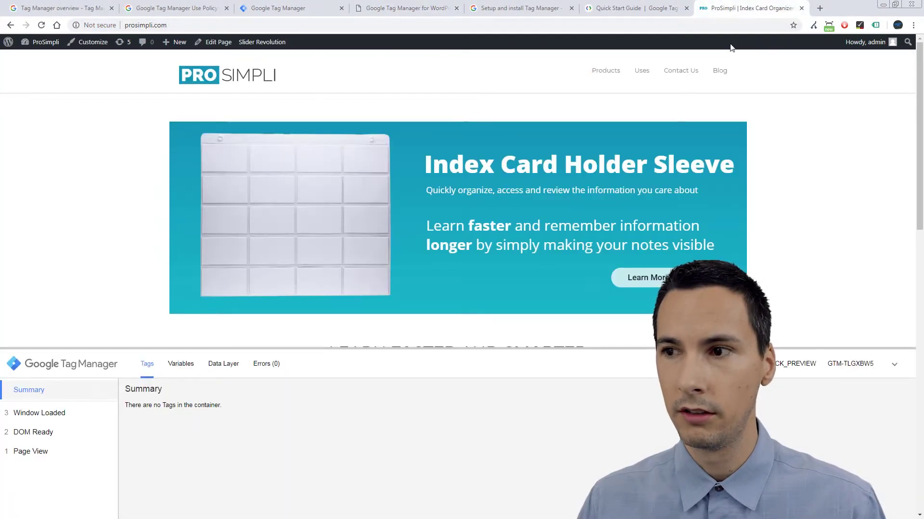
left_click(42, 25)
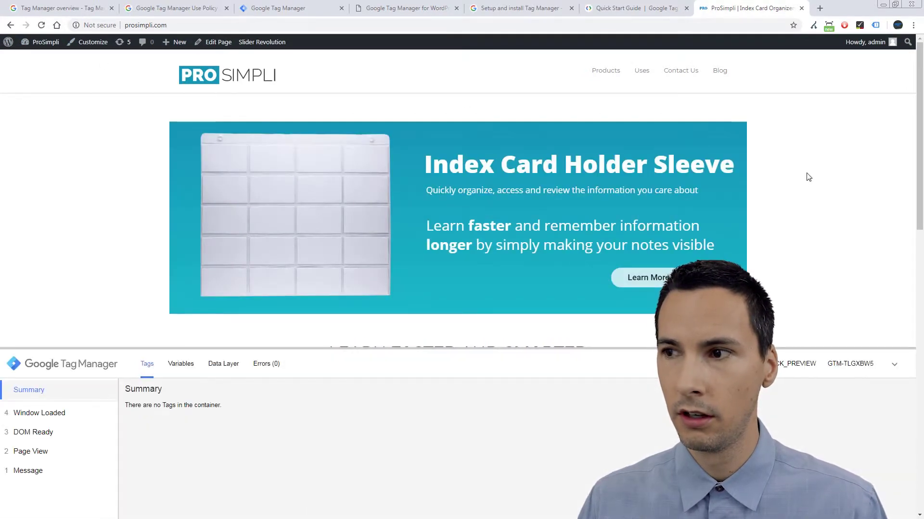
left_click(876, 25)
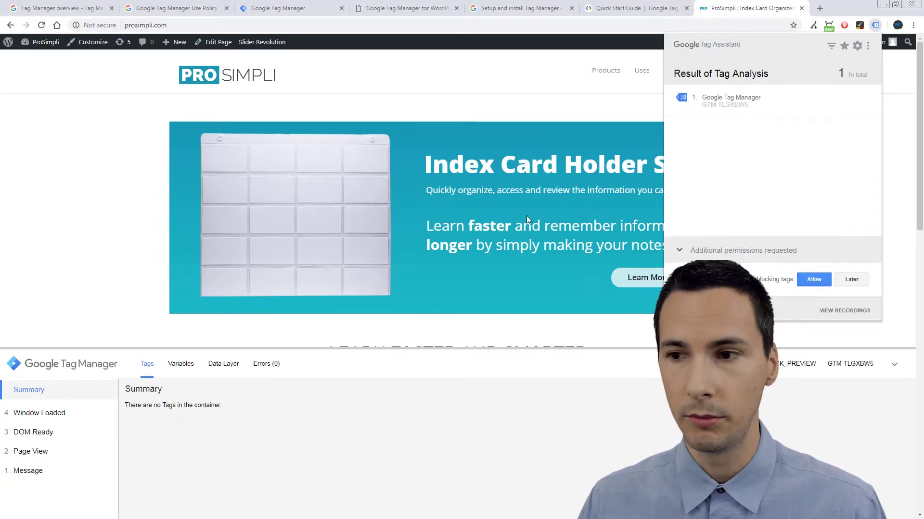
left_click(529, 110)
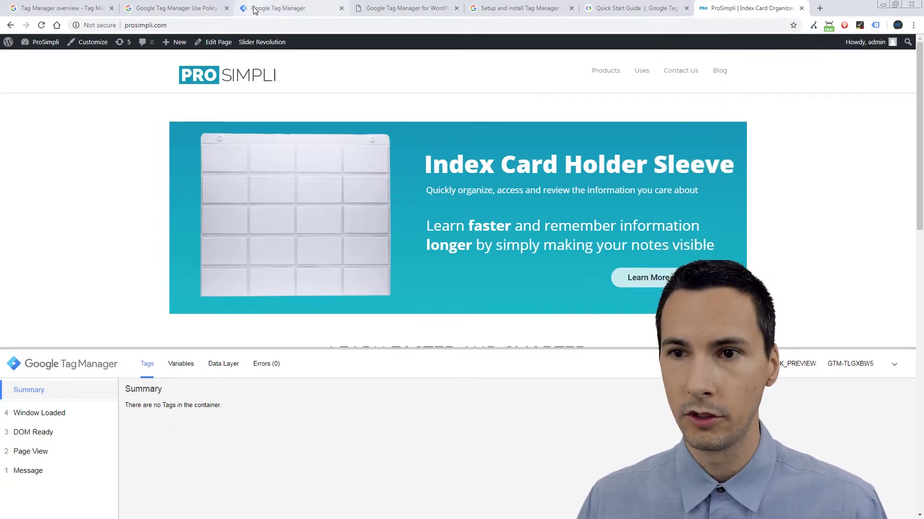
Step: Open the Unicon theme's header.php file in the WordPress theme editor
left_click(281, 12)
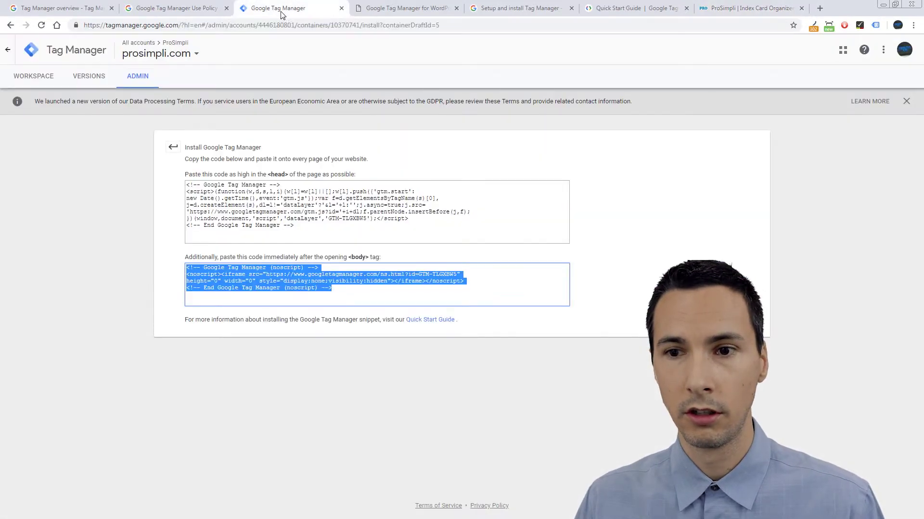
left_click(385, 4)
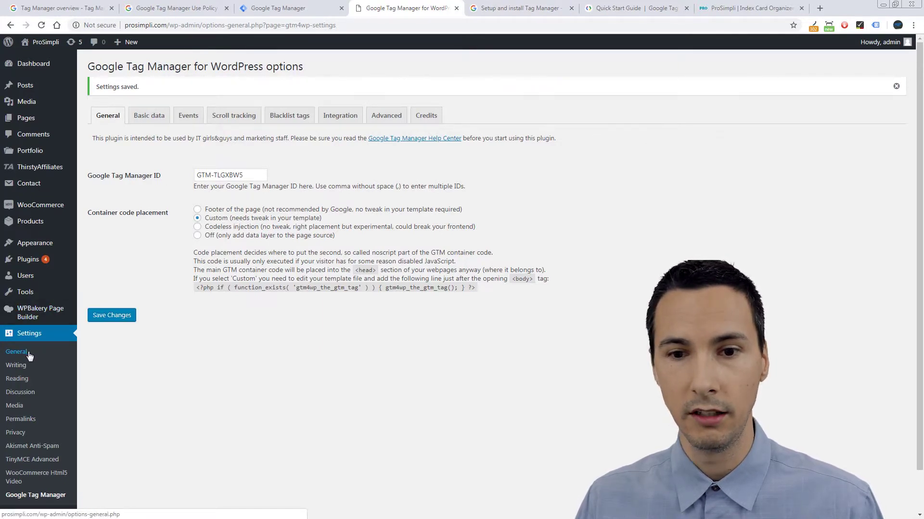
mouse_move(41, 246)
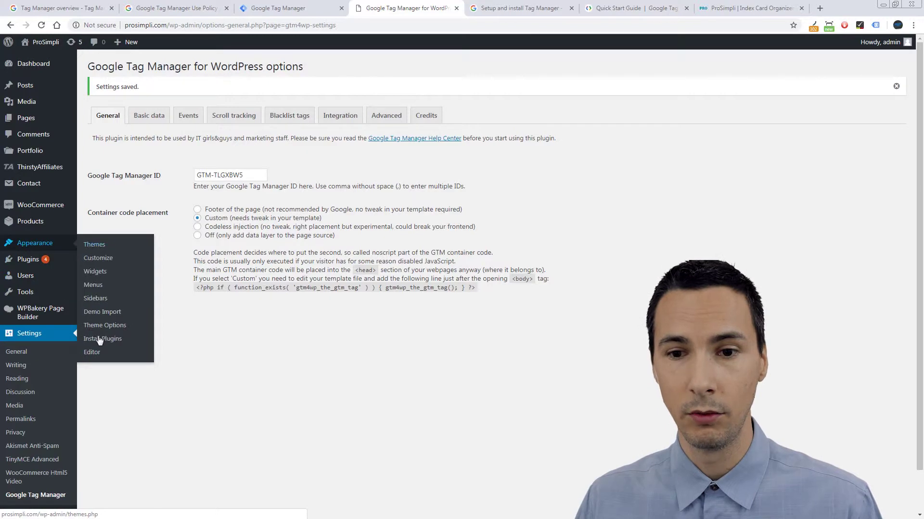
left_click(91, 353)
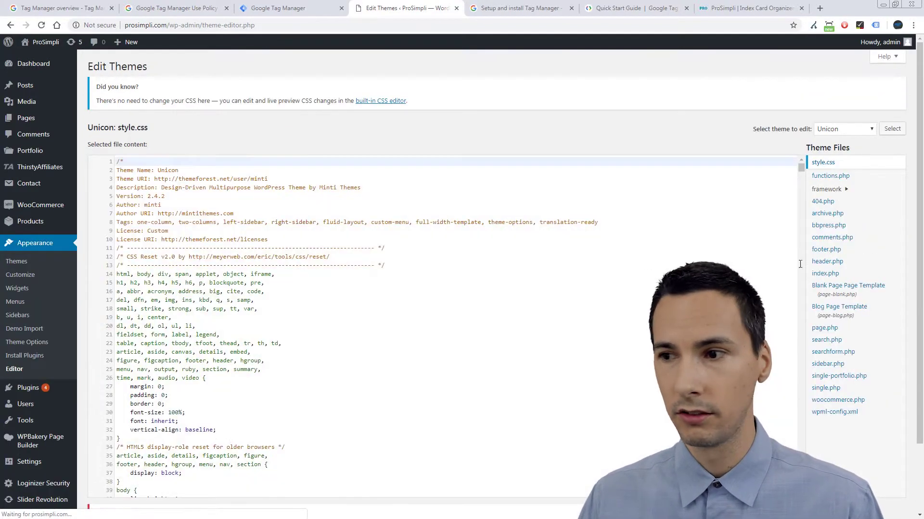
left_click(831, 264)
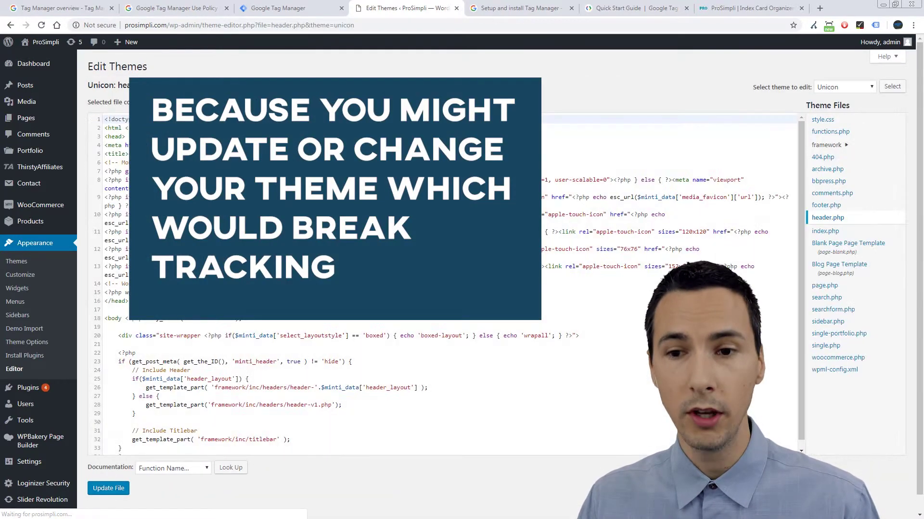
Step: Insert the copied gtm4wp_the_gtm_tag PHP line directly below the opening body tag in header.php and update the file
left_click(258, 321)
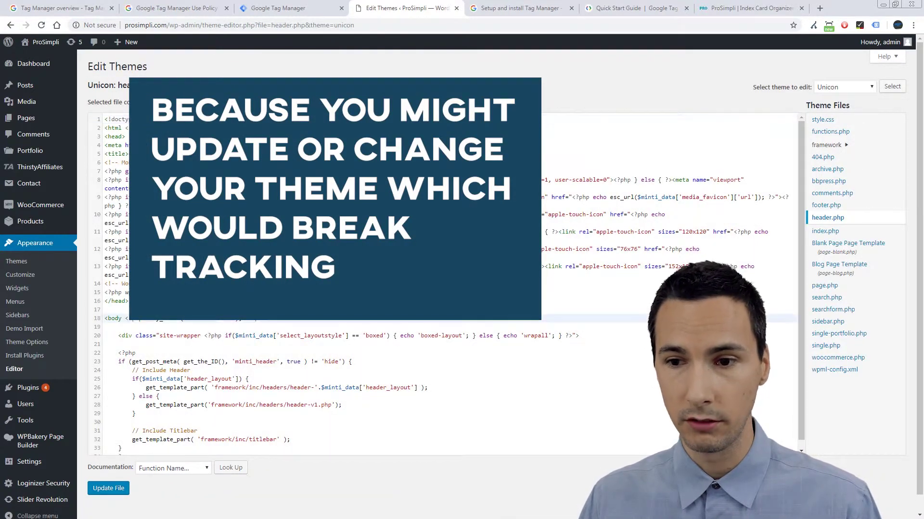
key("Return")
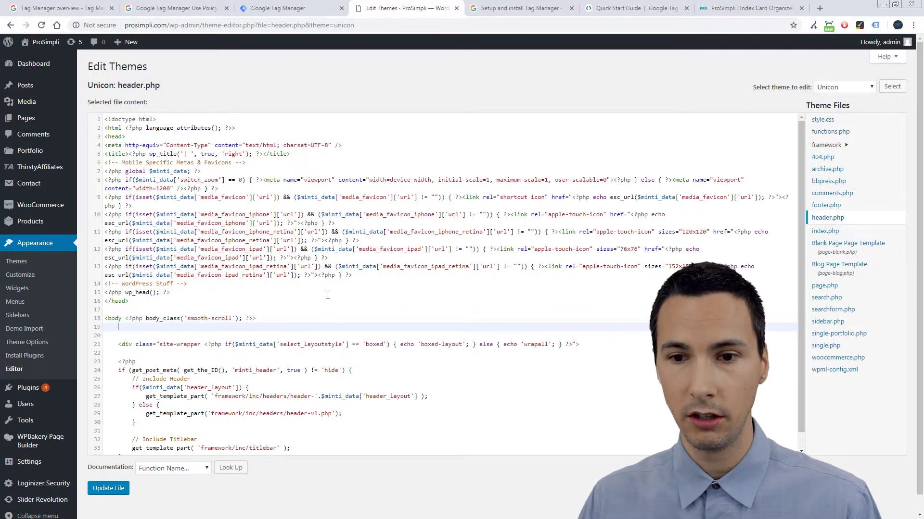
key("ctrl+v")
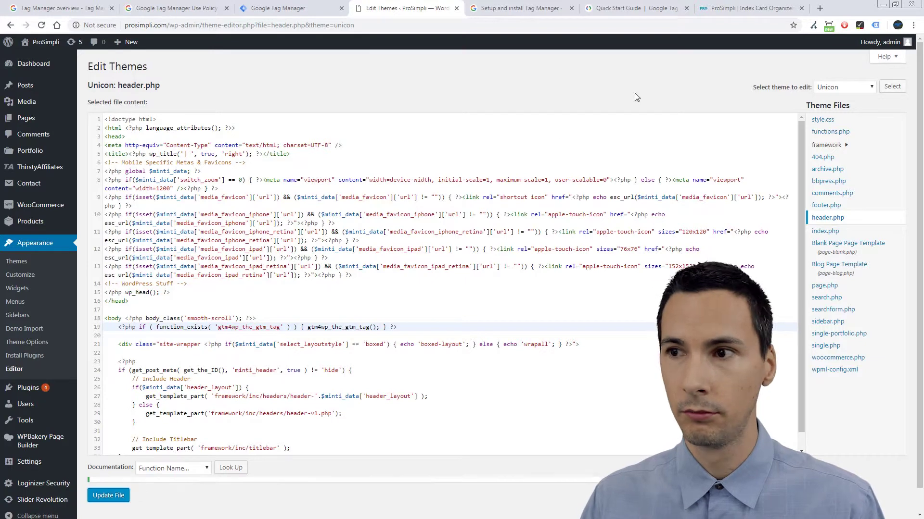
Step: Search the prosimpli.com page source for "<body" and check the code directly after the opening body tag for the noscript snippet
left_click(726, 8)
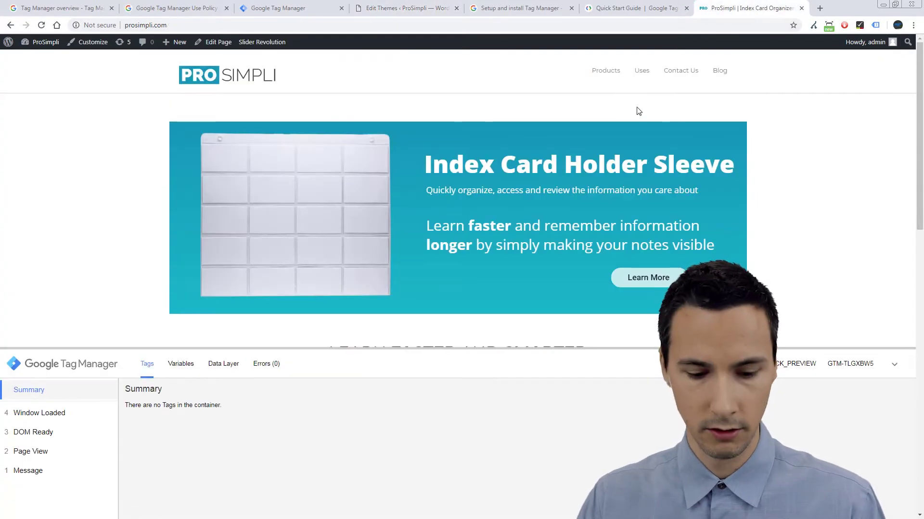
key("ctrl+u")
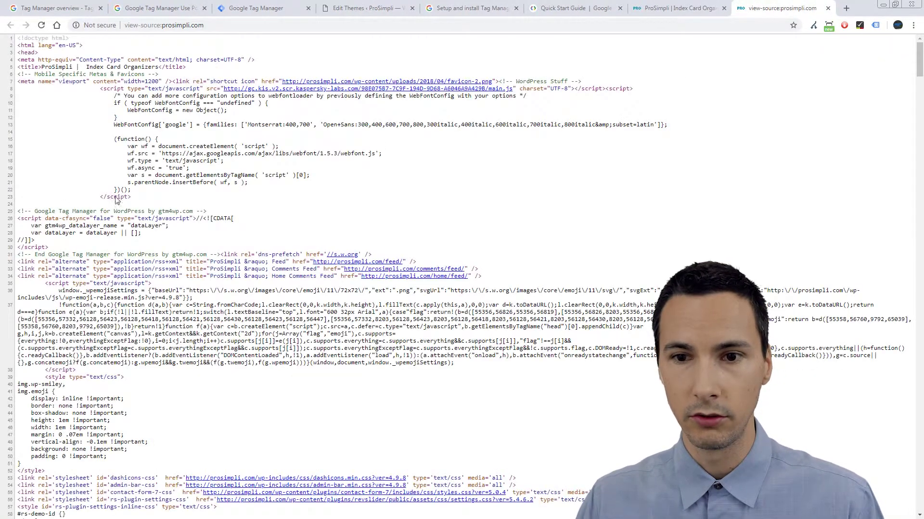
key("ctrl+f")
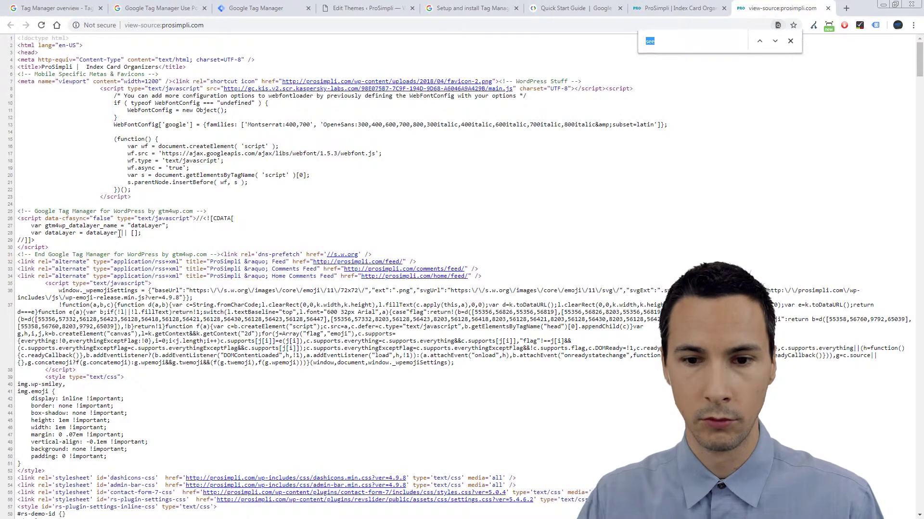
type("<body>")
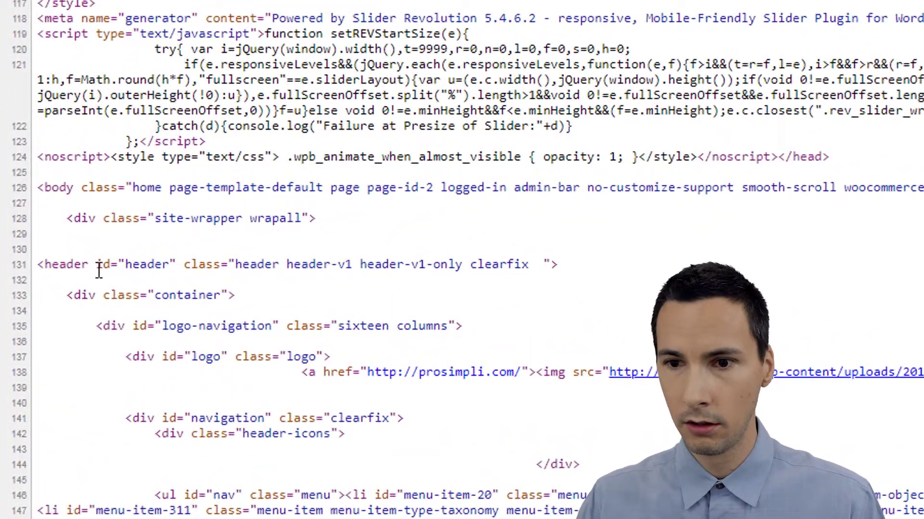
key("BackSpace")
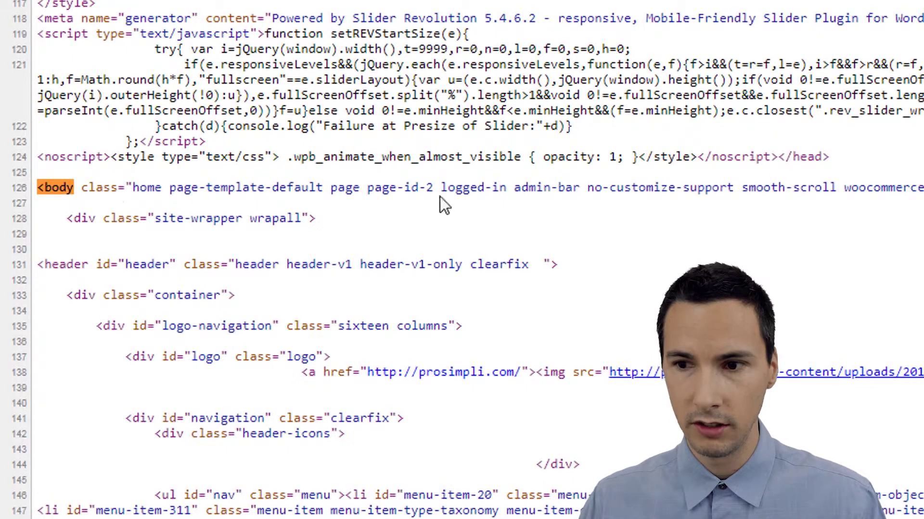
left_click_drag(626, 201, 30, 193)
left_click_drag(316, 219, 55, 185)
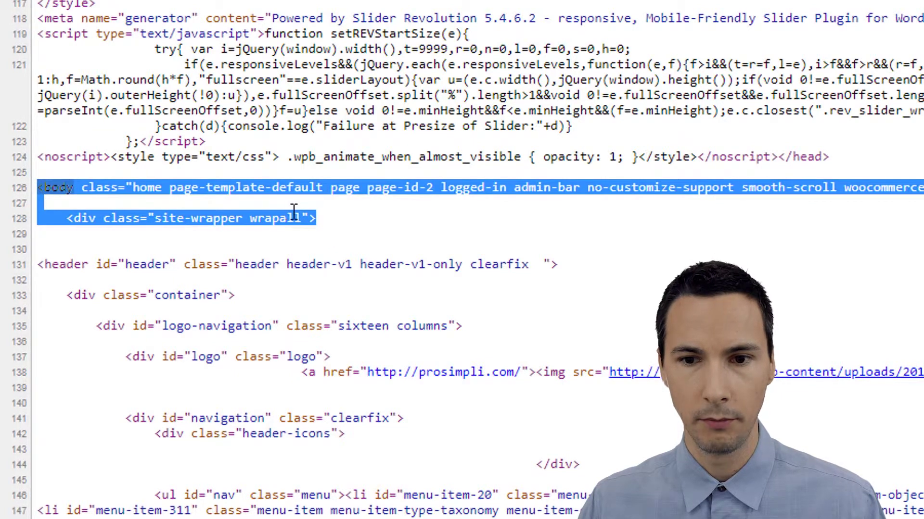
left_click(385, 209)
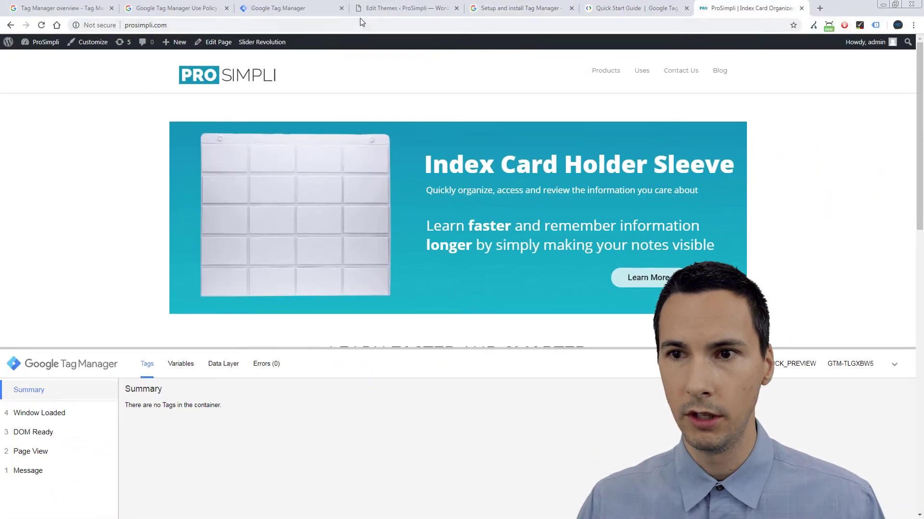
Step: Check the gtm4wp_the_gtm_tag line below the body tag in the saved header.php file
left_click(394, 8)
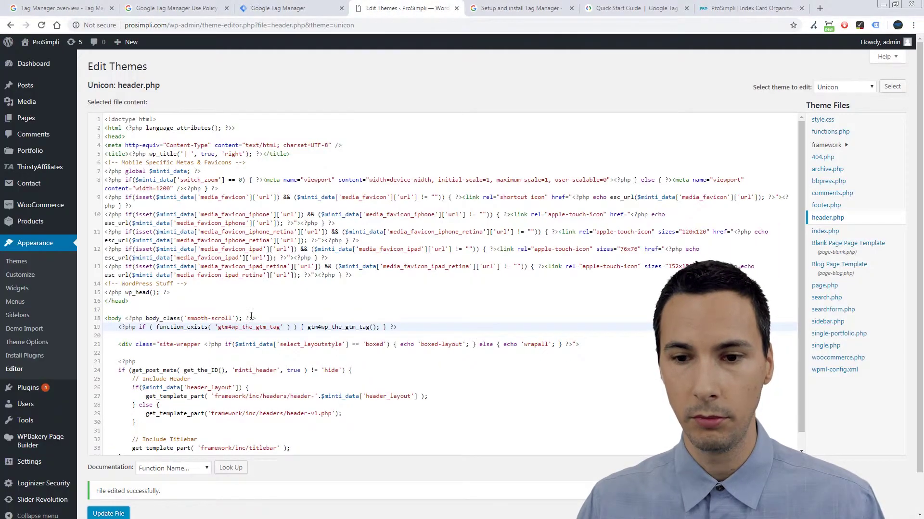
scroll(348, 328, "down", 1)
left_click_drag(400, 312, 126, 302)
Step: Reload the prosimpli.com page and search its fresh page source for "<body"
left_click(743, 14)
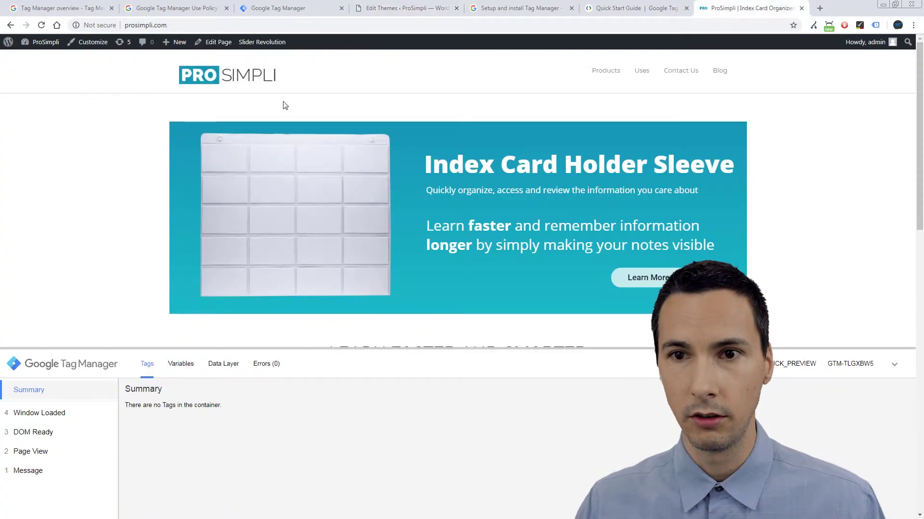
left_click(41, 25)
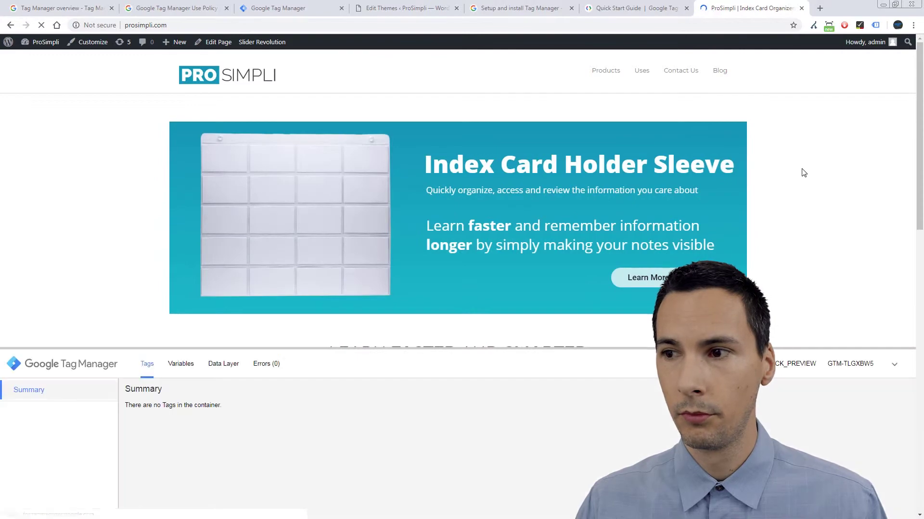
key("ctrl+u")
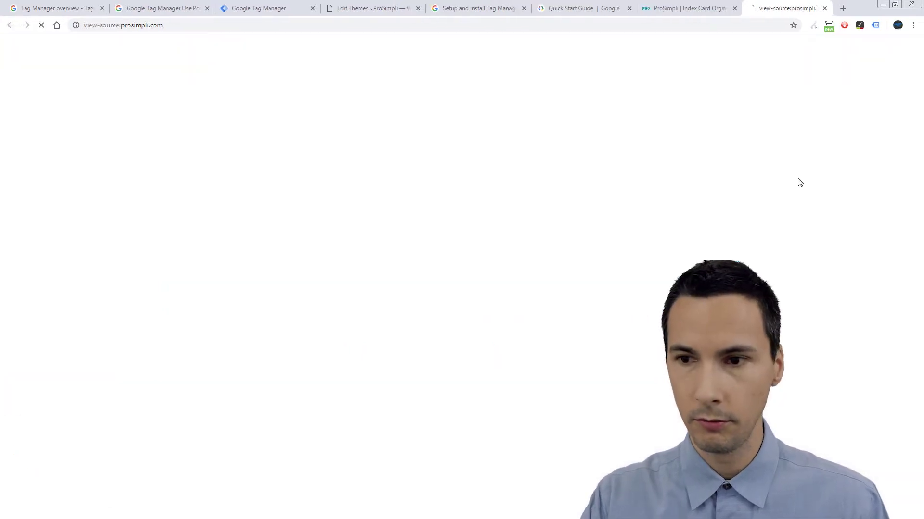
key("ctrl+f")
type("<body")
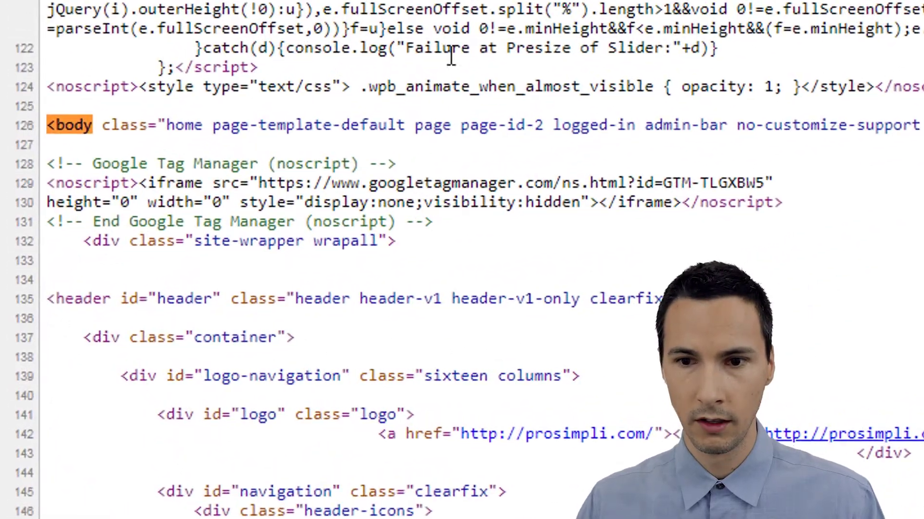
Step: Examine the Google Tag Manager noscript block between the opening body tag and the site-wrapper div
left_click_drag(409, 243, 50, 171)
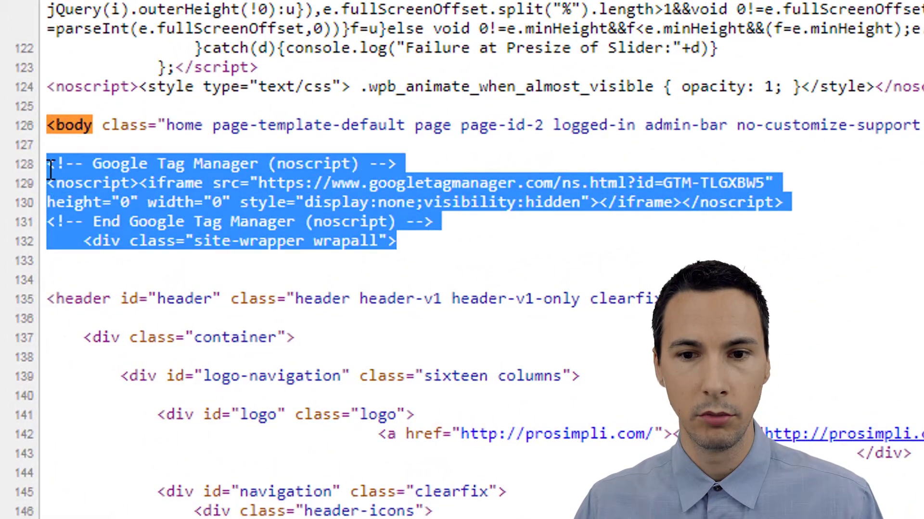
left_click(327, 222)
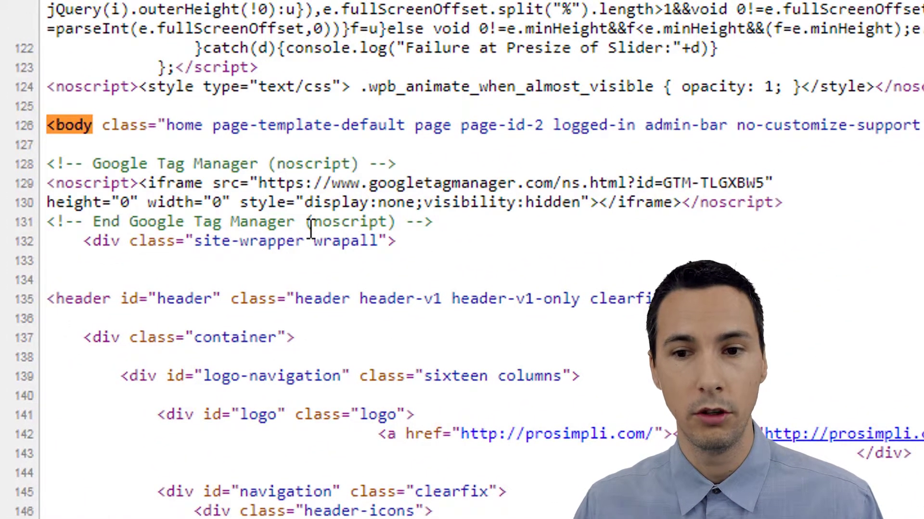
left_click_drag(411, 235, 42, 164)
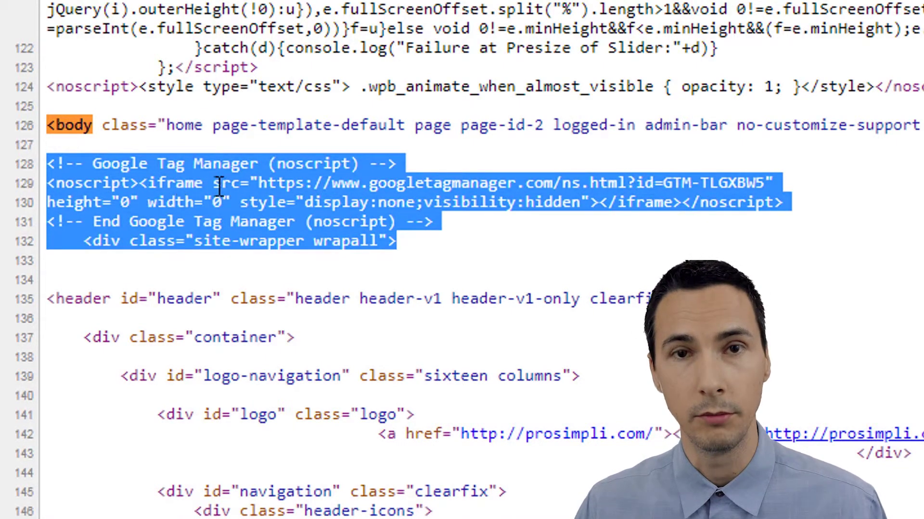
left_click(426, 248)
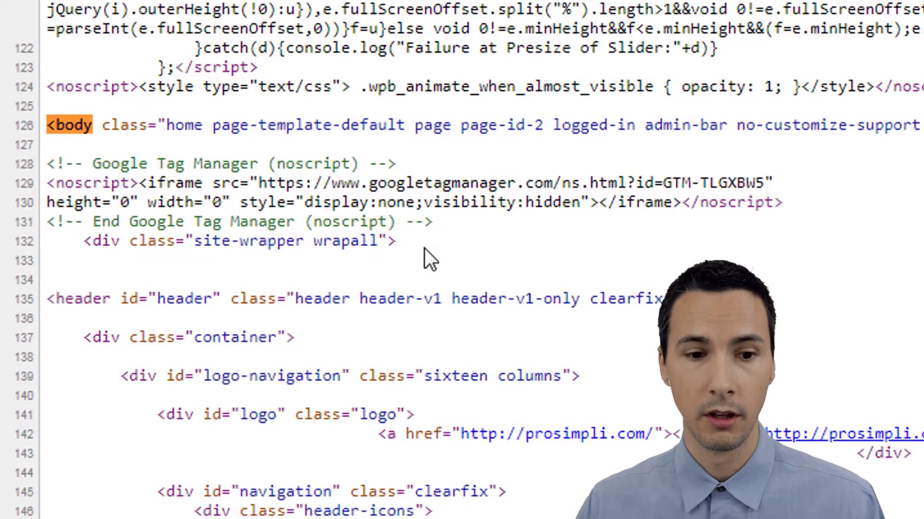